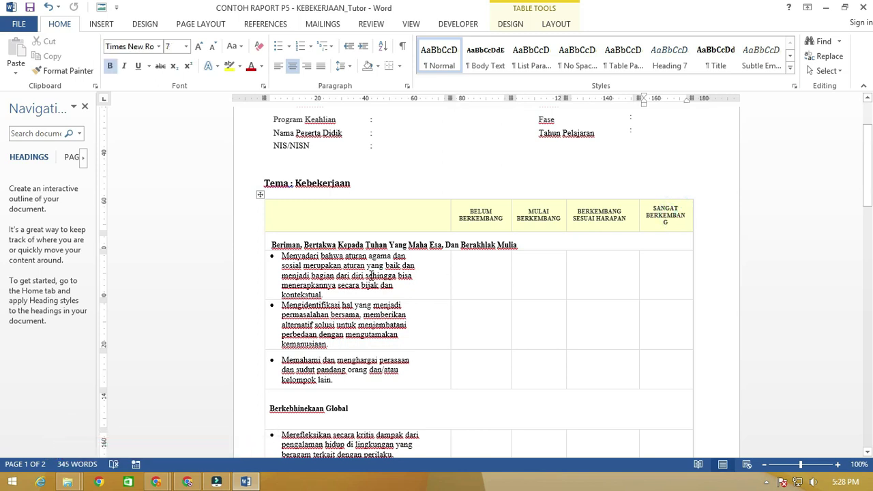
Examine the first Beriman description in the report table and its four rating cells, from BELUM BERKEMBANG to SANGAT BERKEMBANG
click(369, 276)
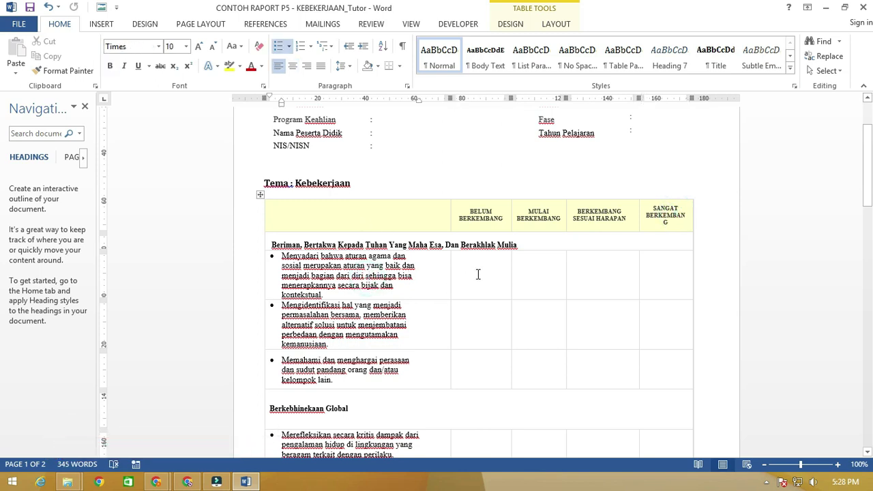
click(477, 273)
click(538, 269)
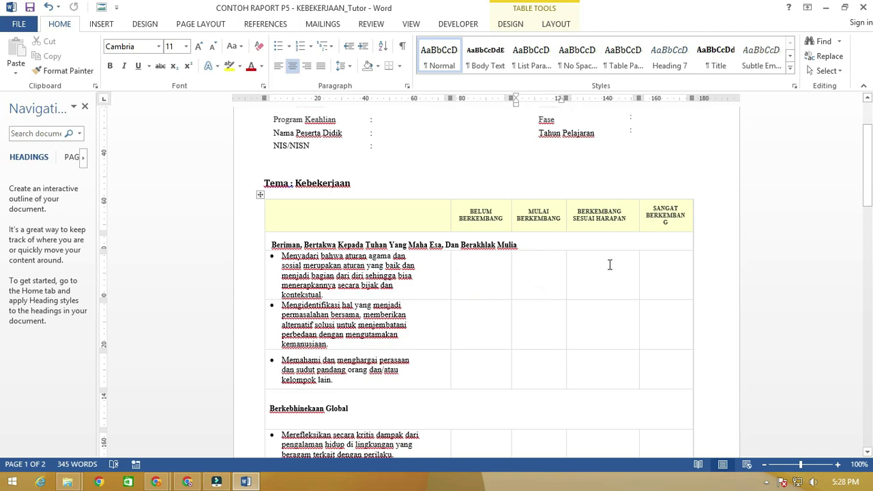
click(608, 263)
click(657, 261)
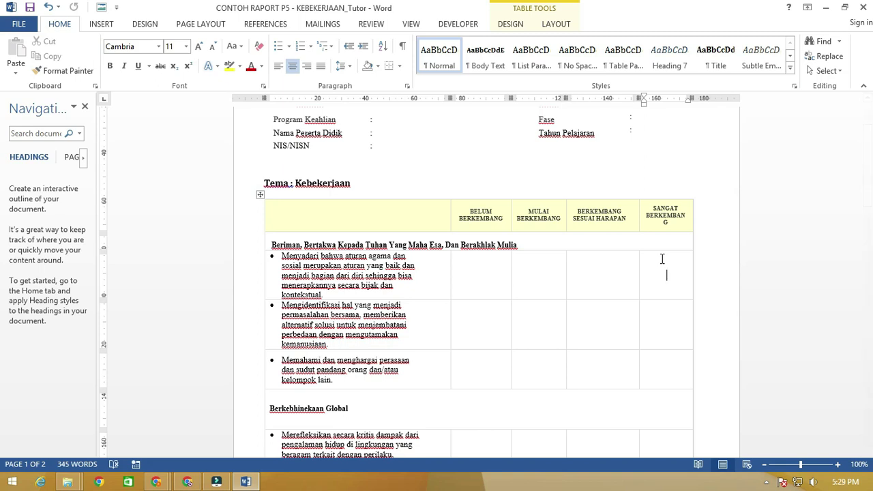
click(486, 274)
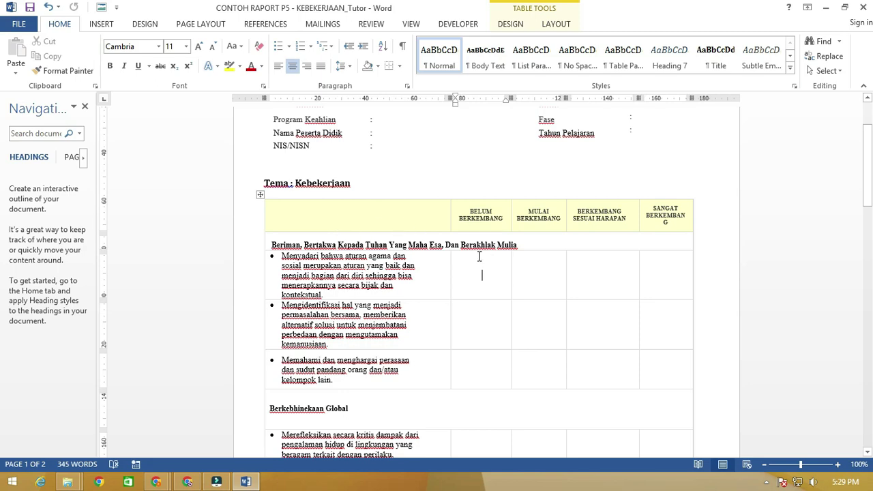
click(482, 261)
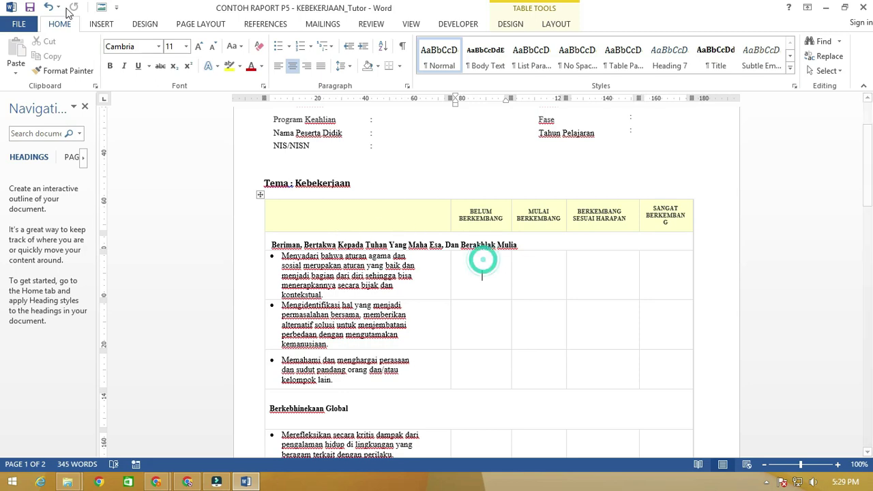
click(825, 7)
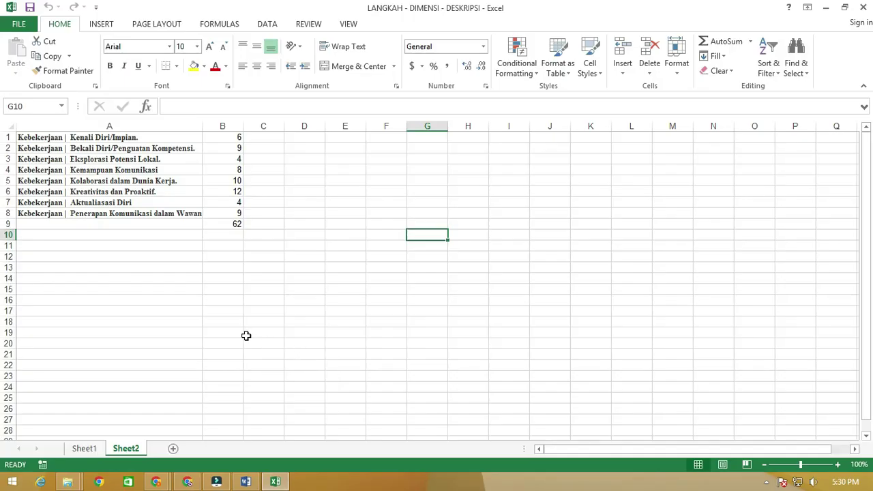
Switch to the Word report and review the descriptions under each dimension, from Beriman and Berkebhinekaan Global through to Bernalar Kritis
click(246, 481)
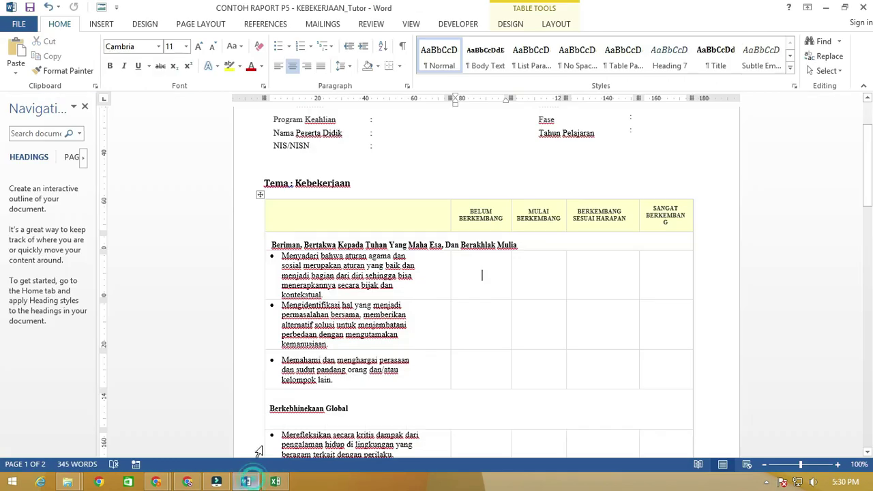
triple_click(280, 257)
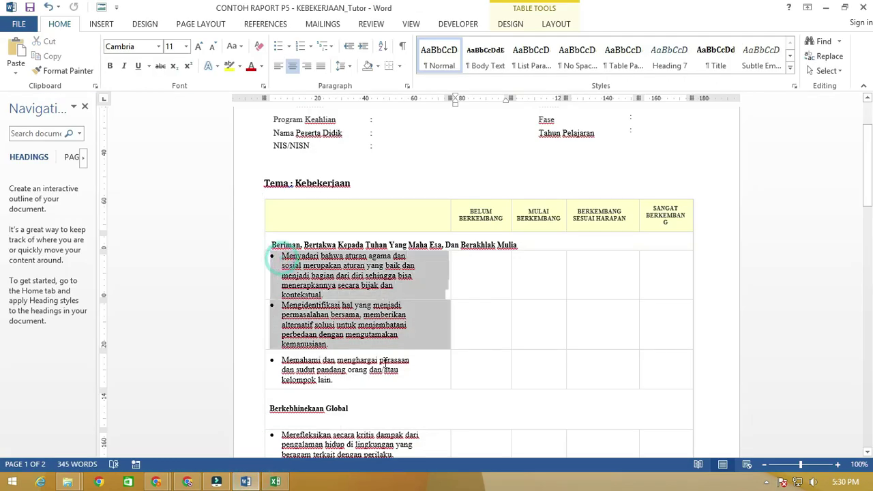
drag(380, 353, 380, 362)
scroll(341, 328, down, 5)
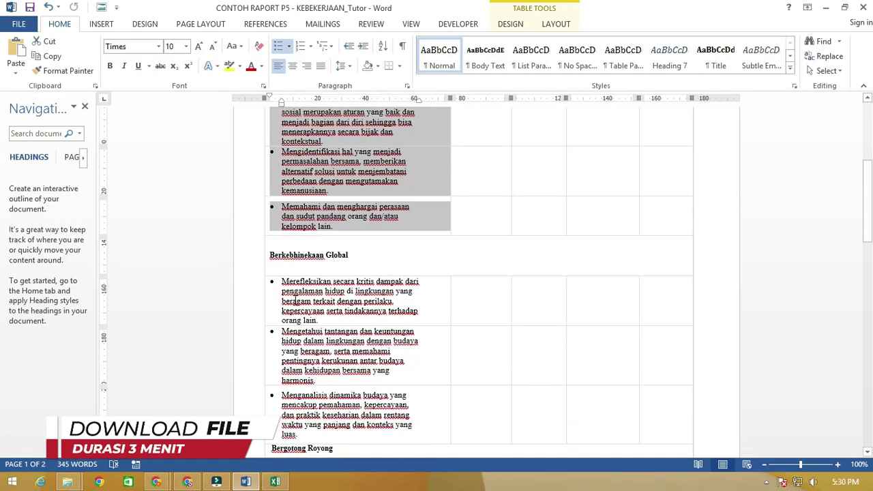
scroll(285, 301, down, 3)
drag(285, 194, 349, 294)
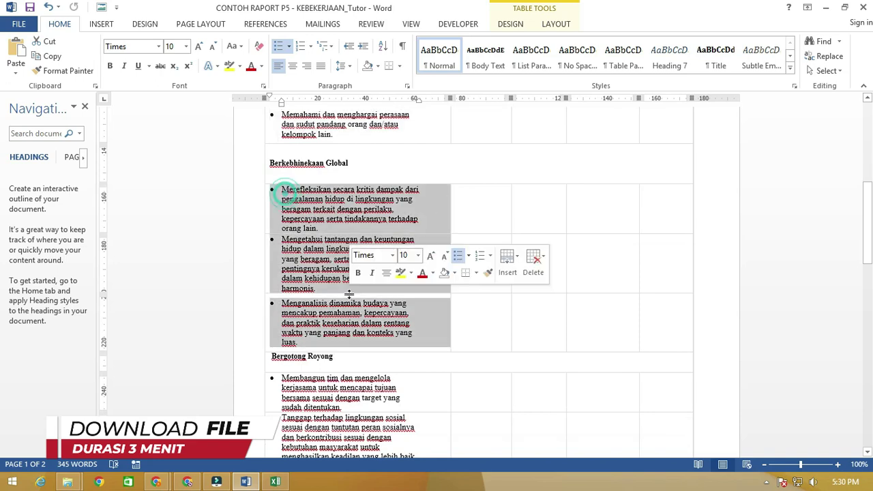
scroll(348, 294, down, 11)
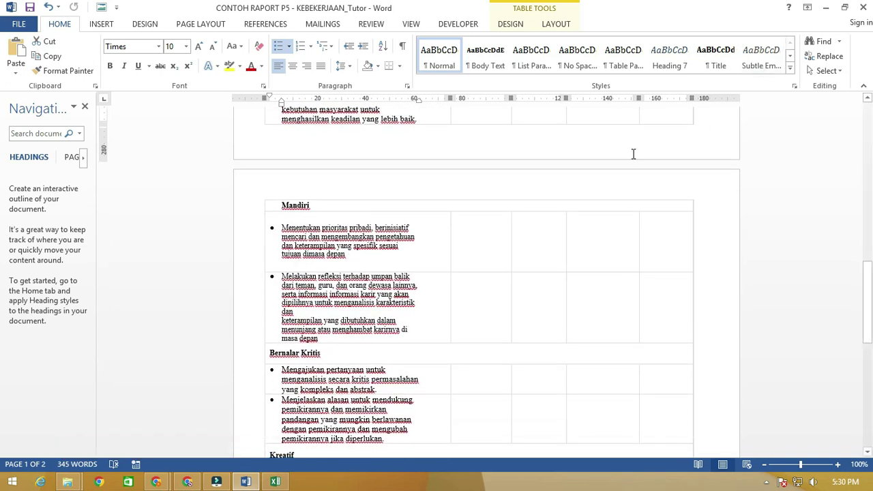
Switch to the Excel workbook LANGKAH - DIMENSI - DESKRIPSI and remove bold from the sub-theme names in A1:A8 of Sheet2
click(825, 7)
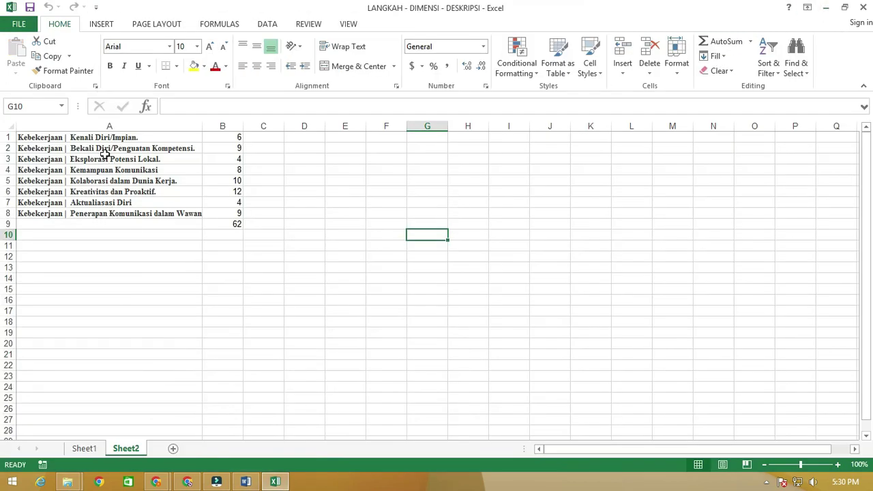
drag(68, 139, 127, 212)
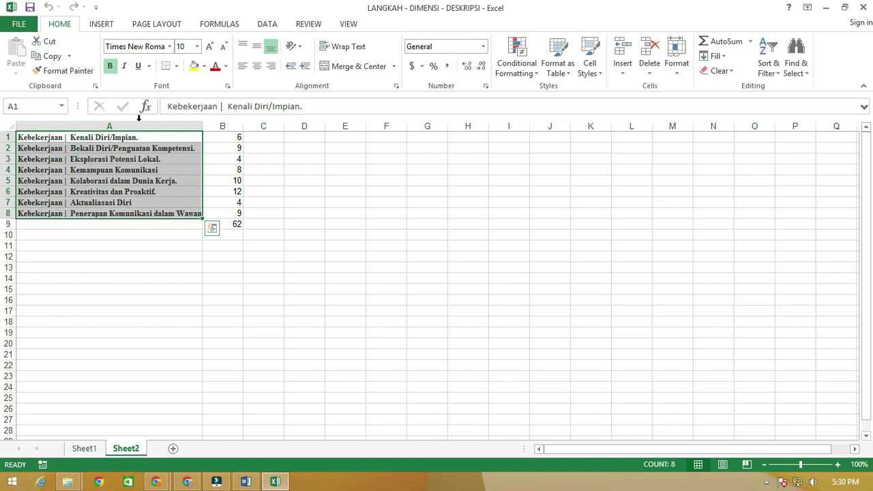
click(109, 65)
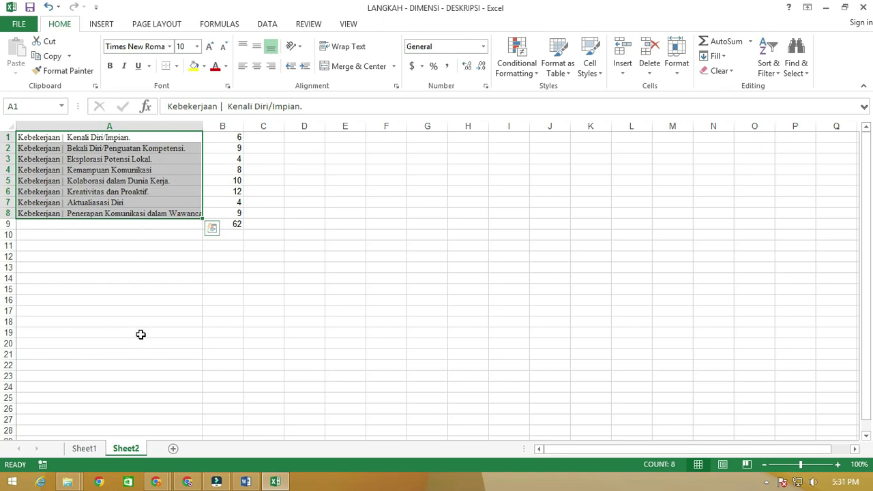
Review the Sub Tema, Tujuan and Dimensi columns on Sheet1 for all eight Kegiatan
click(85, 448)
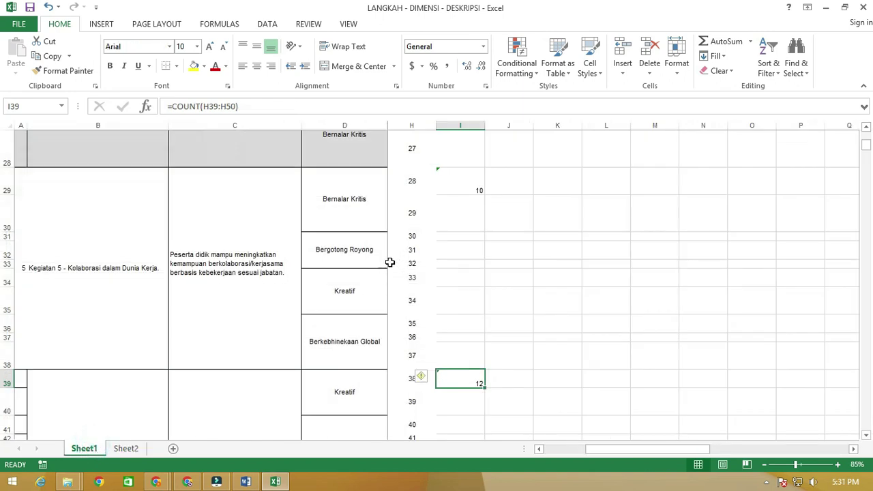
scroll(261, 273, up, 3)
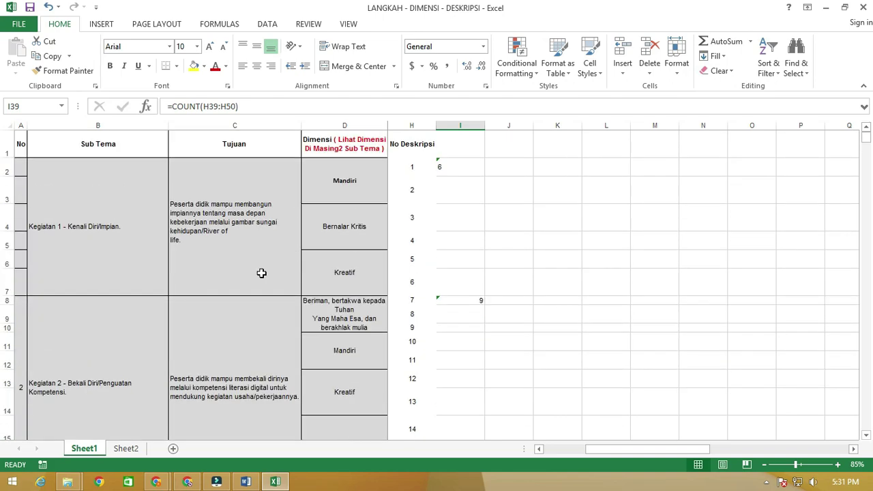
scroll(261, 272, down, 16)
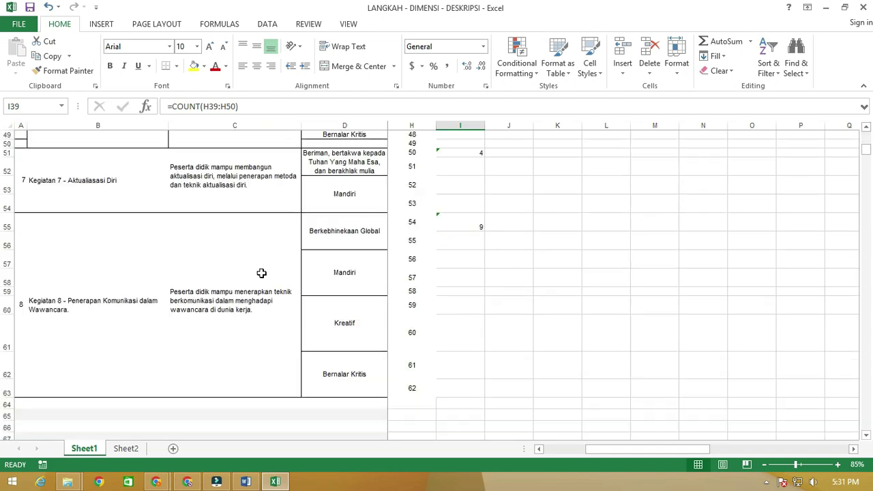
scroll(262, 273, up, 9)
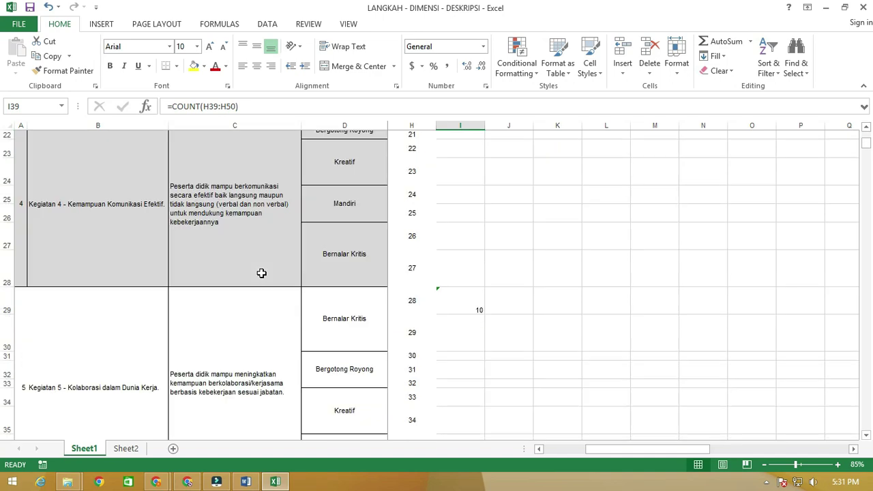
scroll(261, 272, up, 7)
click(261, 273)
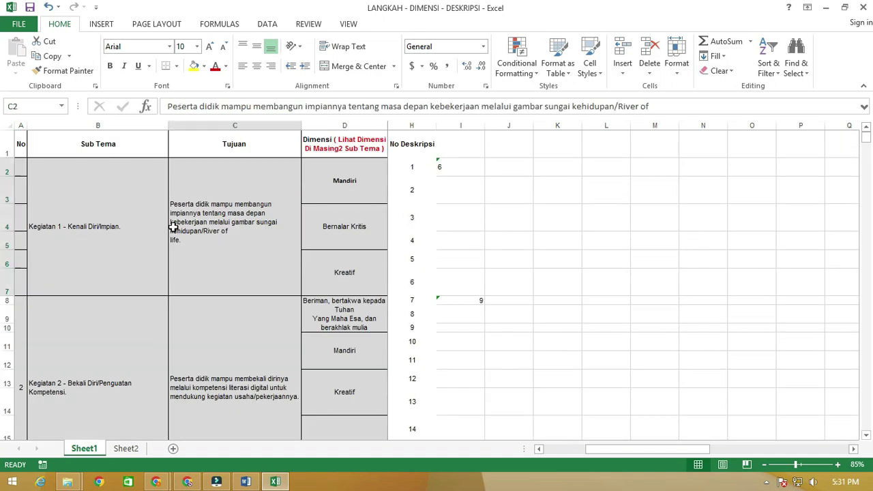
Examine the Kebekerjaan sub-theme list in A1:A8 of Sheet2 at an enlarged zoom
click(125, 449)
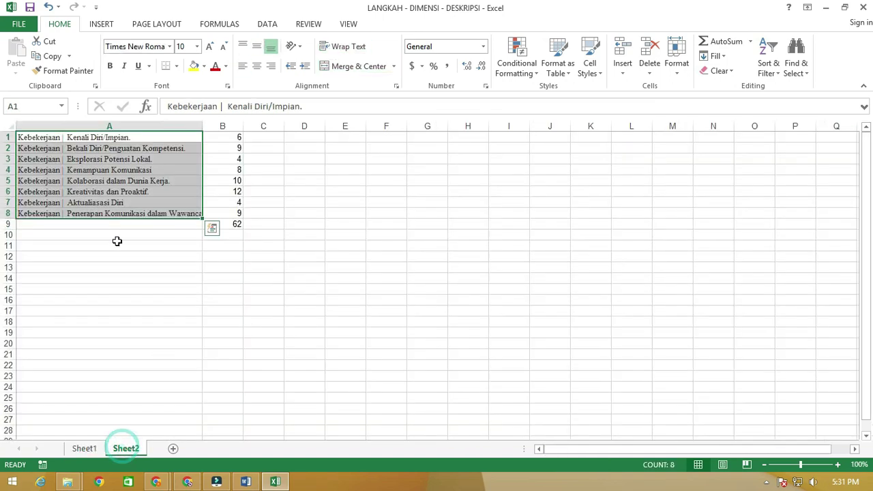
click(87, 235)
drag(48, 137, 169, 212)
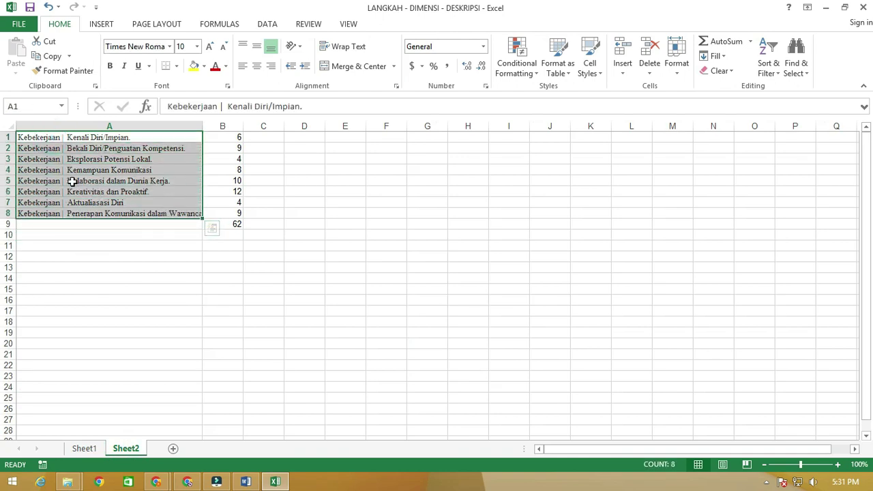
ctrl+scroll(71, 181, up, 6)
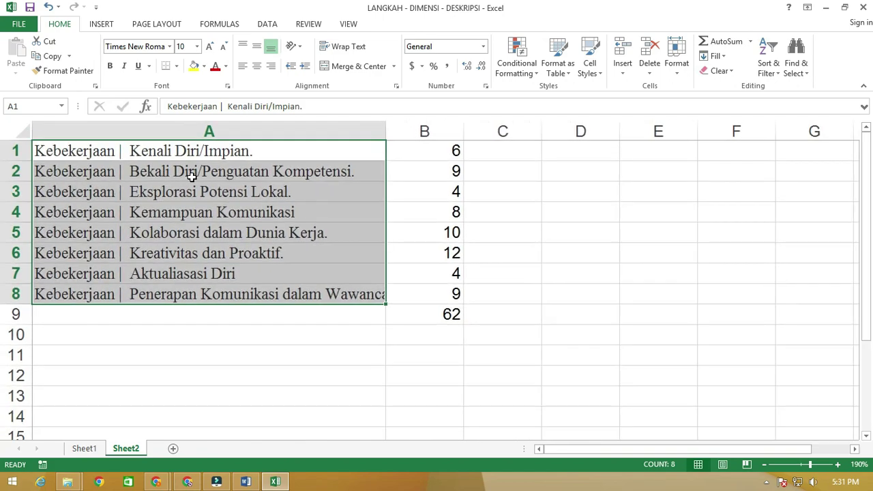
click(211, 168)
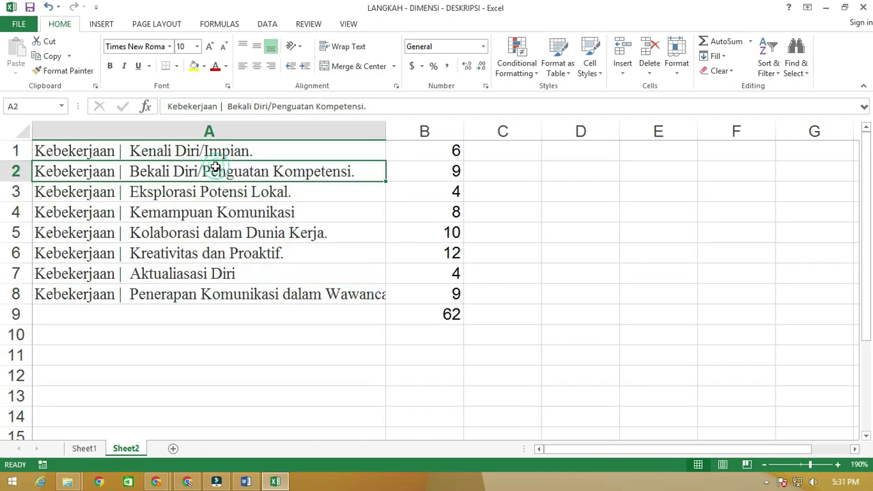
click(161, 194)
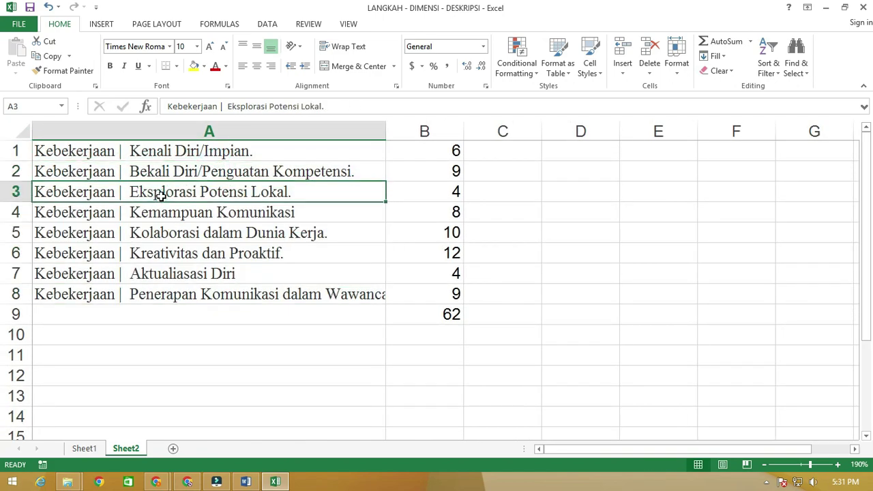
Inspect the dimensions Mandiri, Bernalar Kritis and Kreatif assigned to Kegiatan 1 - Kenali Diri/Impian on Sheet1
click(86, 448)
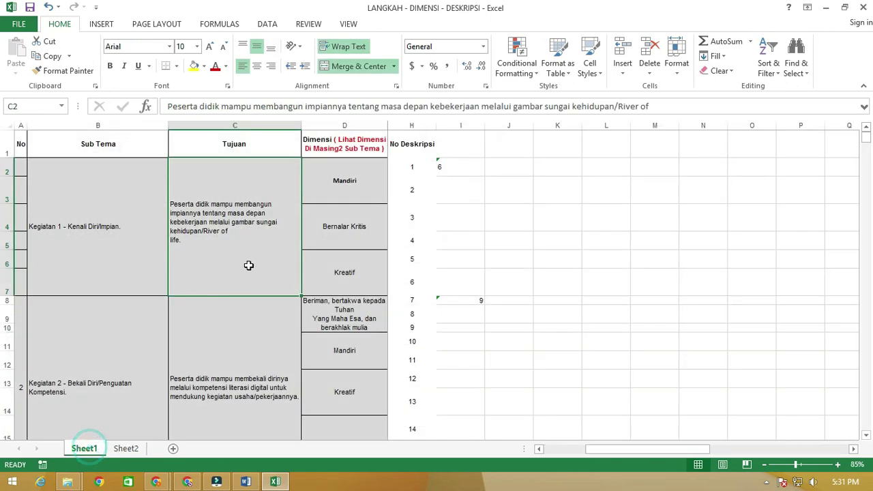
click(122, 208)
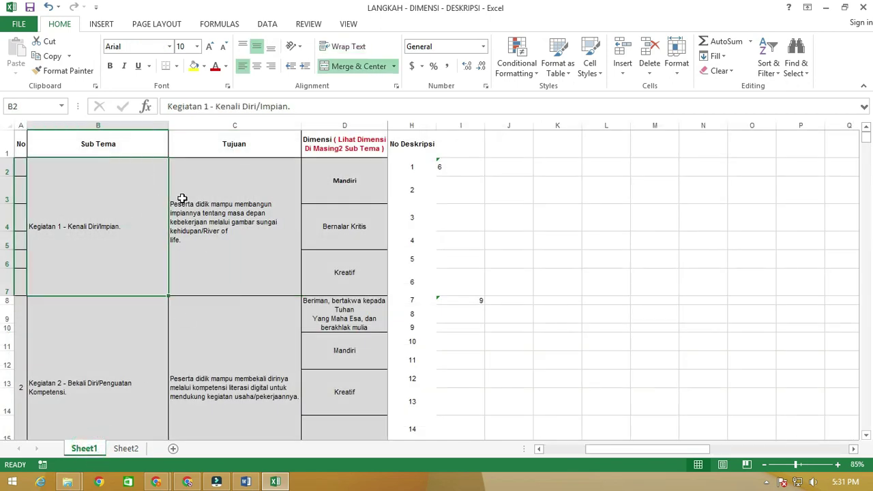
click(331, 180)
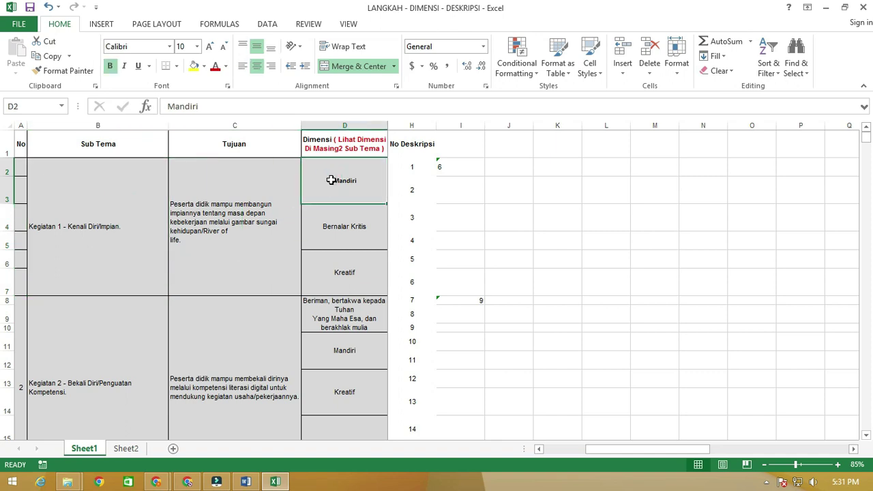
click(339, 231)
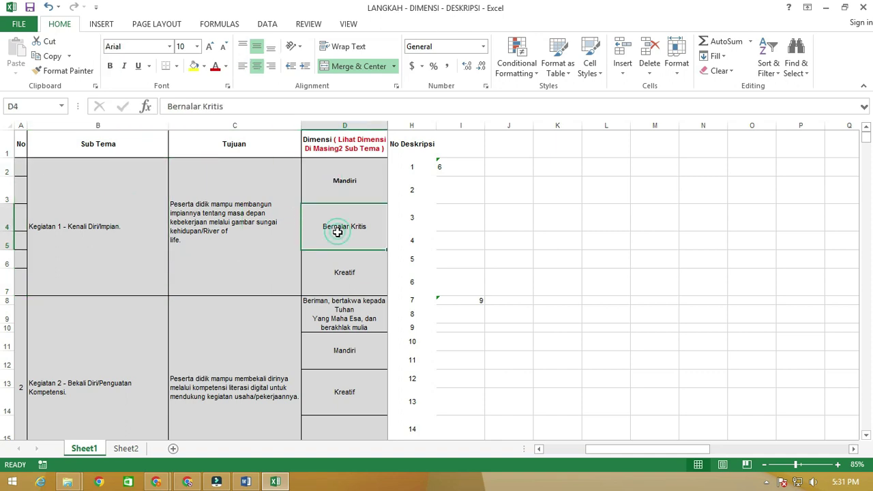
click(339, 282)
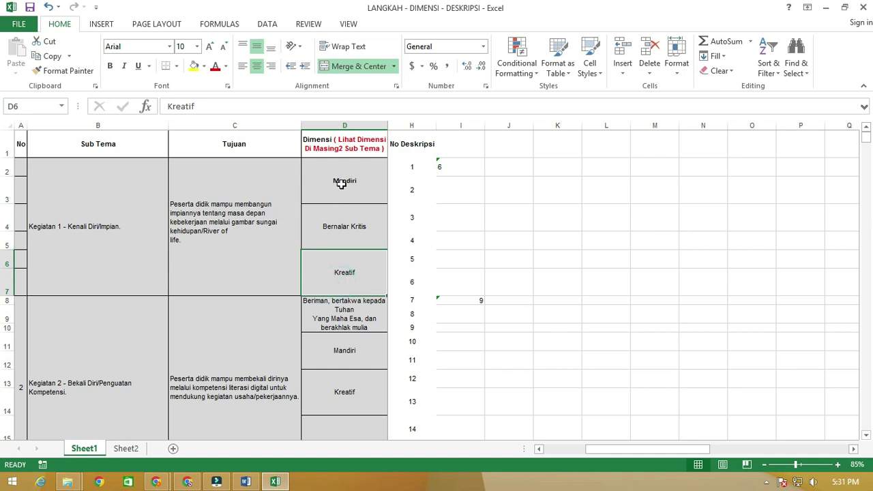
drag(337, 173, 337, 272)
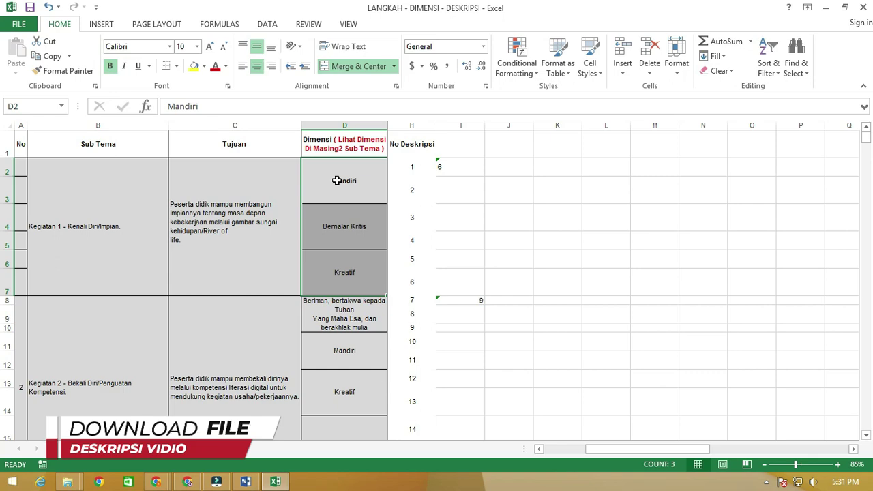
Switch to the Word report and examine the Mandiri section's two descriptions and their empty rating cells
click(245, 481)
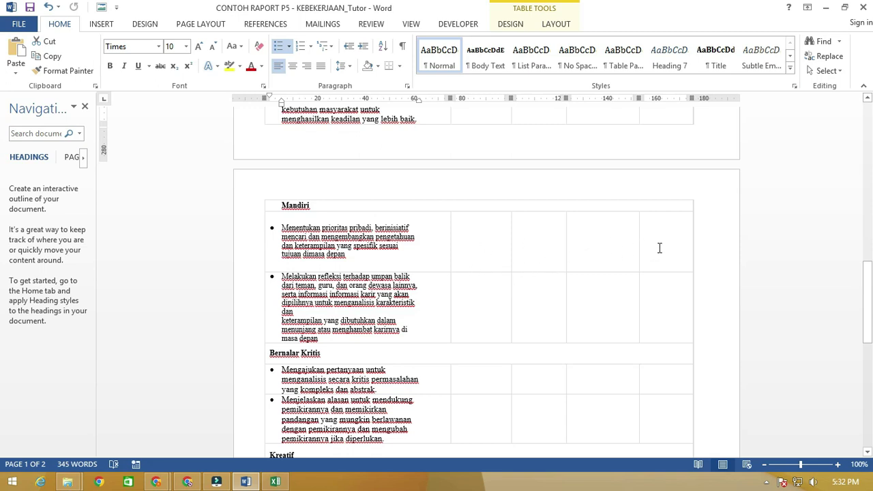
double_click(303, 206)
drag(481, 240, 666, 300)
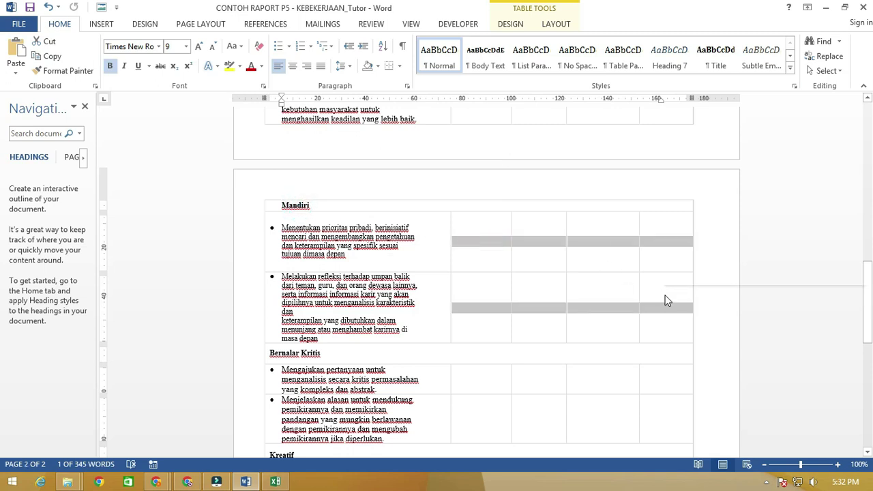
drag(285, 227, 440, 307)
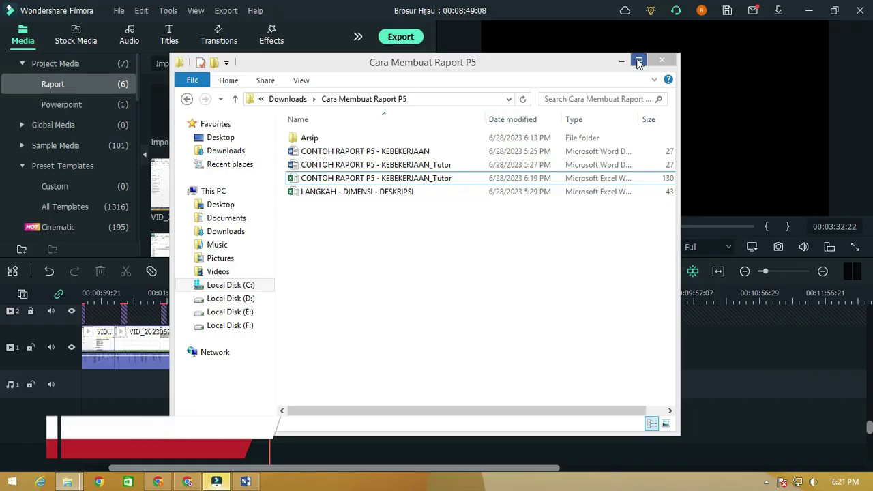
Maximize the Cara Membuat Raport P5 folder window and select the Word document CONTOH RAPORT P5 - KEBEKERJAAN_Tutor
click(640, 68)
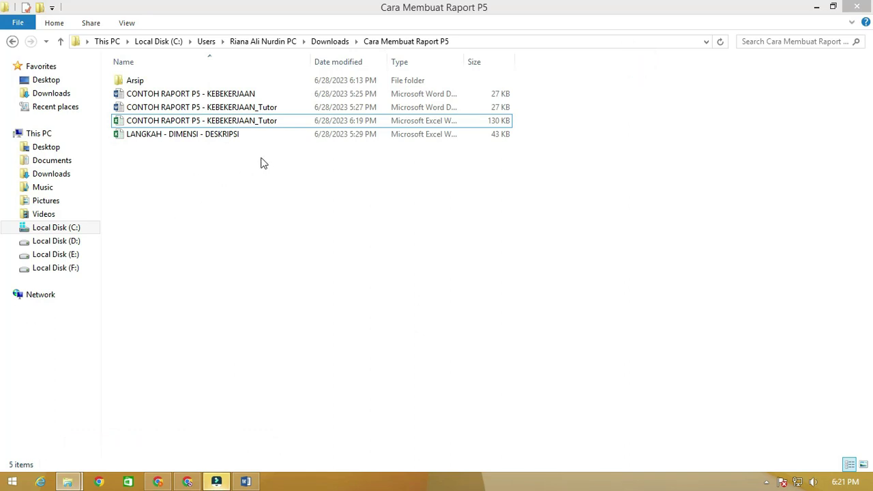
click(254, 109)
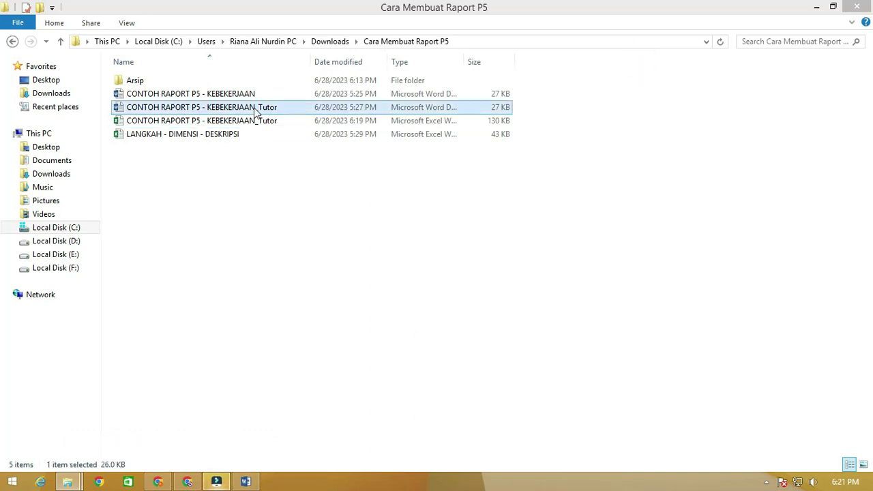
Open the Excel workbook CONTOH RAPORT P5 - KEBEKERJAAN_Tutor from the Cara Membuat Raport P5 folder
click(253, 120)
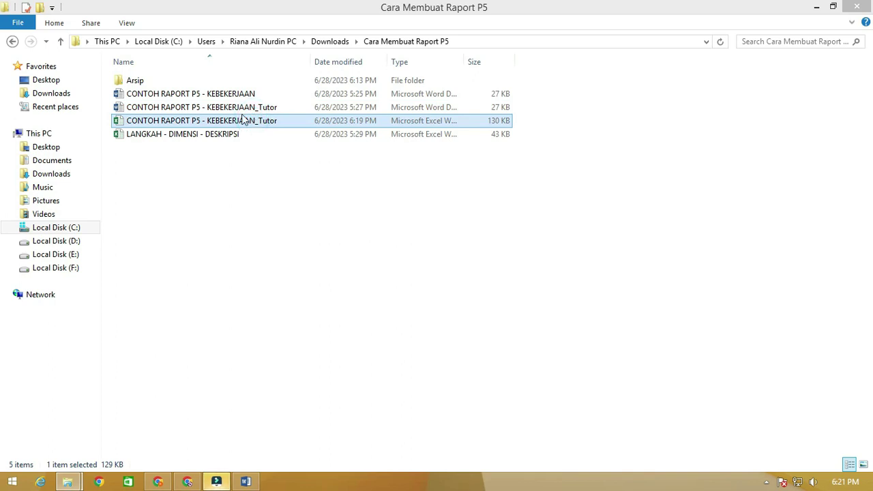
click(242, 107)
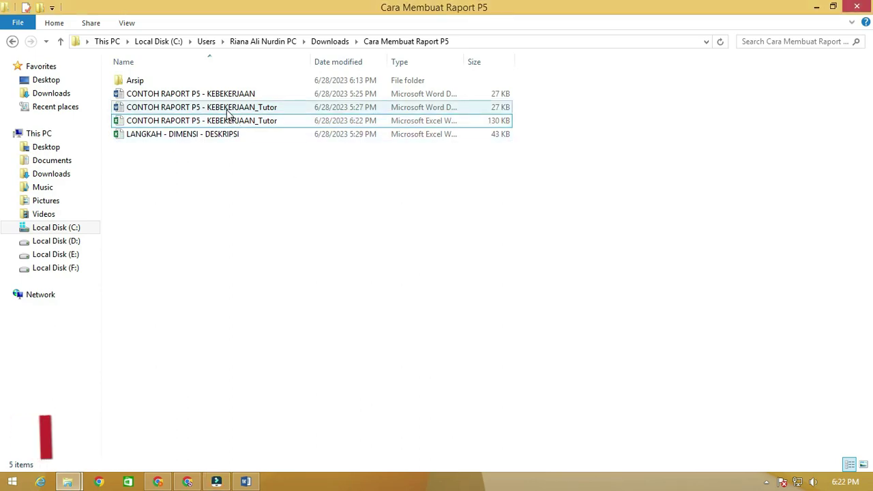
click(227, 109)
double_click(227, 120)
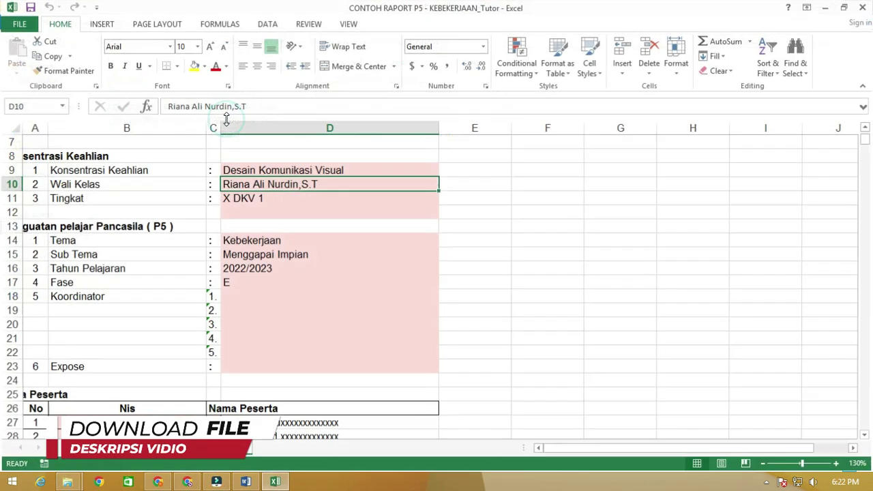
Skim the pengaturan sheet from its title block down to the start of the participant list
scroll(220, 195, up, 2)
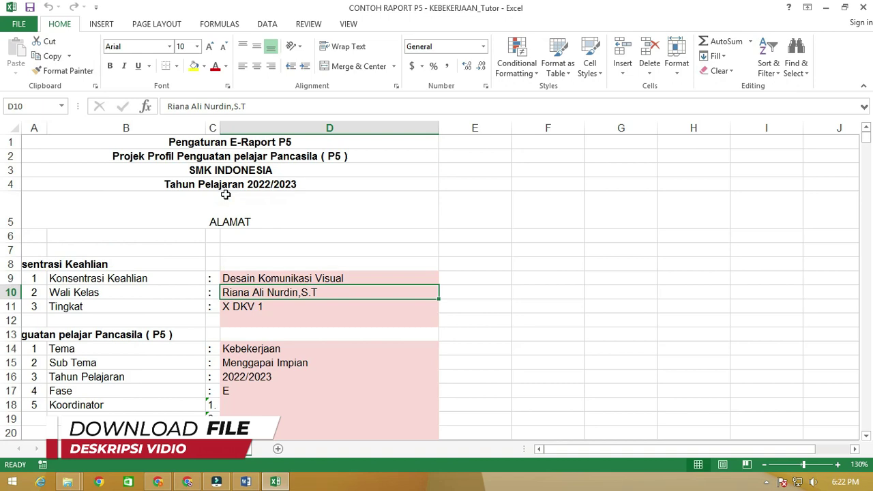
scroll(370, 196, down, 4)
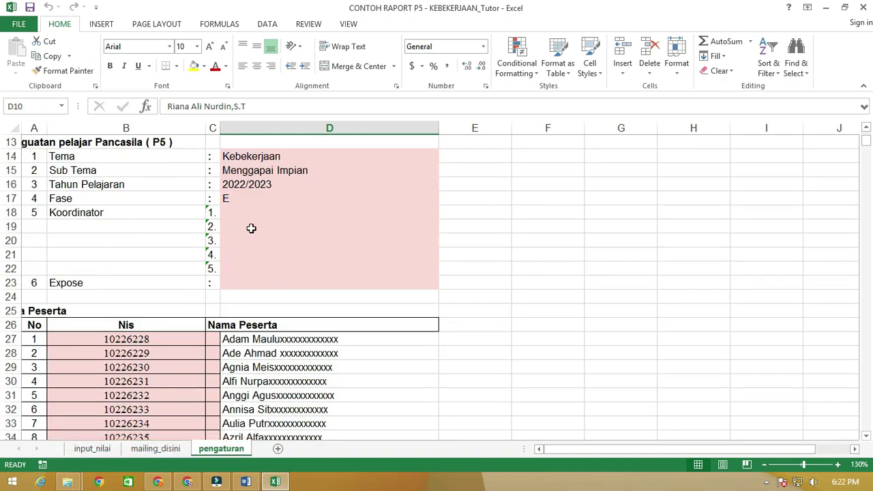
scroll(259, 379, down, 1)
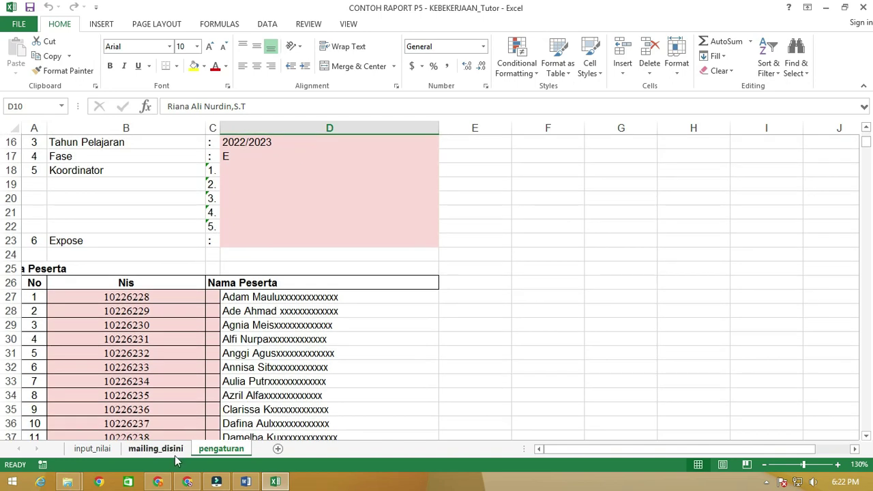
click(224, 451)
scroll(202, 301, up, 5)
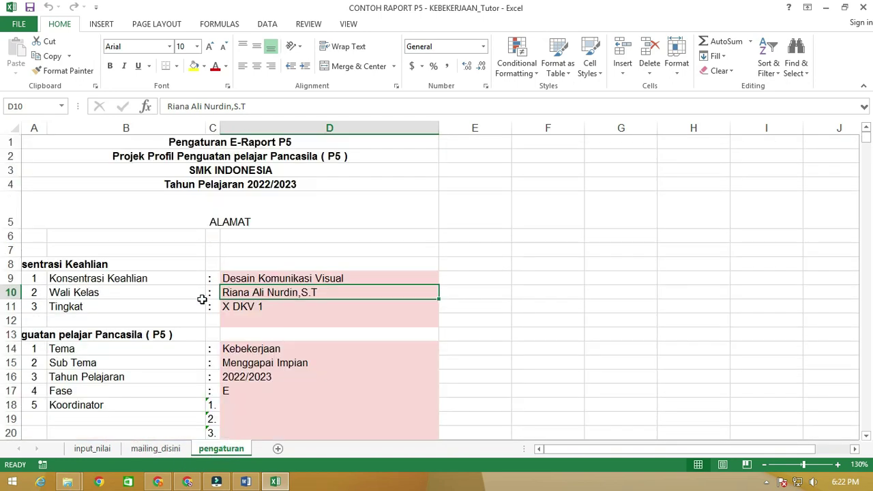
Inspect the school title block in A1:D5 and the Data Konsentrasi Keahlian section in rows 8 to 11
click(237, 215)
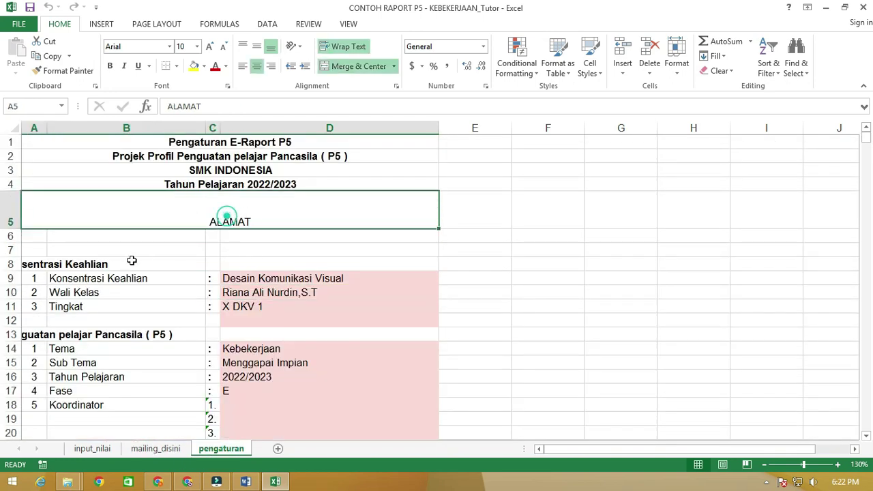
drag(154, 251, 111, 263)
click(60, 277)
click(30, 265)
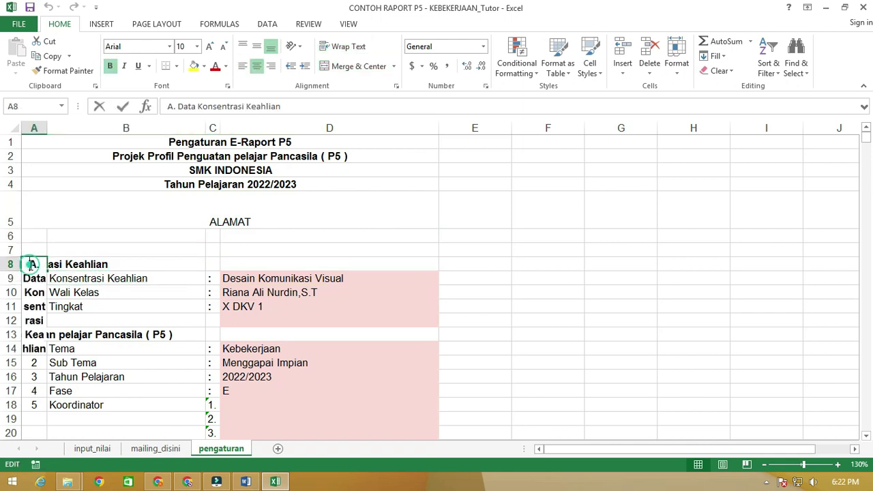
click(67, 275)
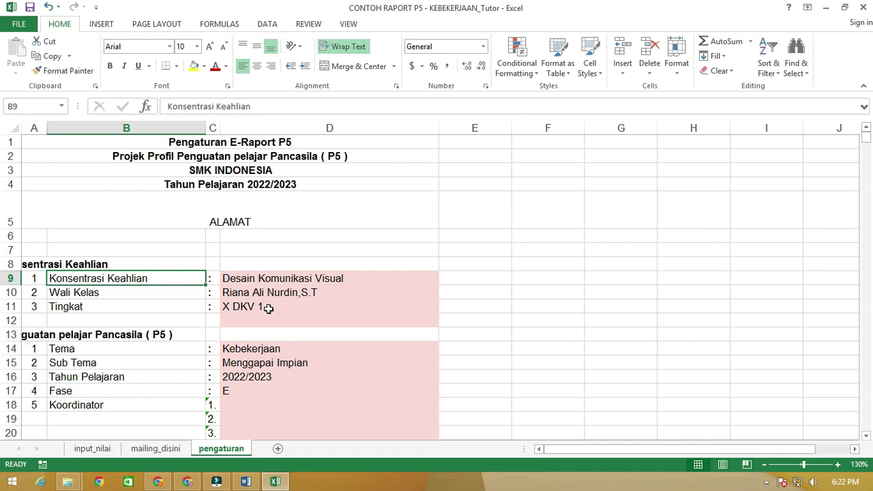
drag(235, 144, 223, 232)
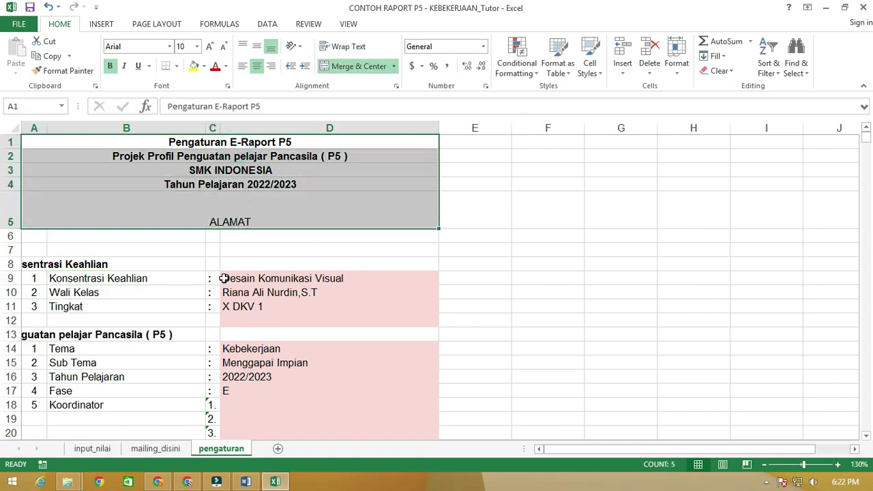
drag(75, 266, 253, 308)
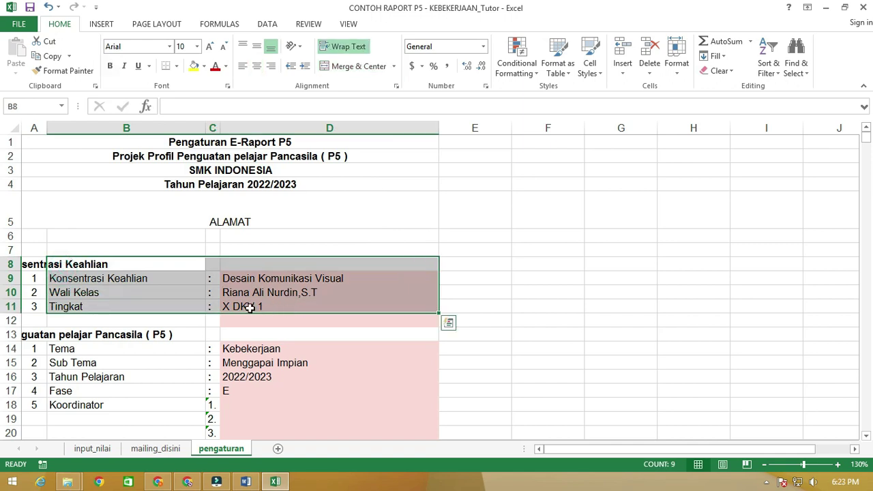
Left-align the section headings A. Data Konsentrasi Keahlian in A8 and B. Data Projek Profil Penguatan pelajar Pancasila ( P5 ) in A13
scroll(242, 305, down, 2)
click(35, 227)
drag(34, 157, 77, 158)
click(242, 45)
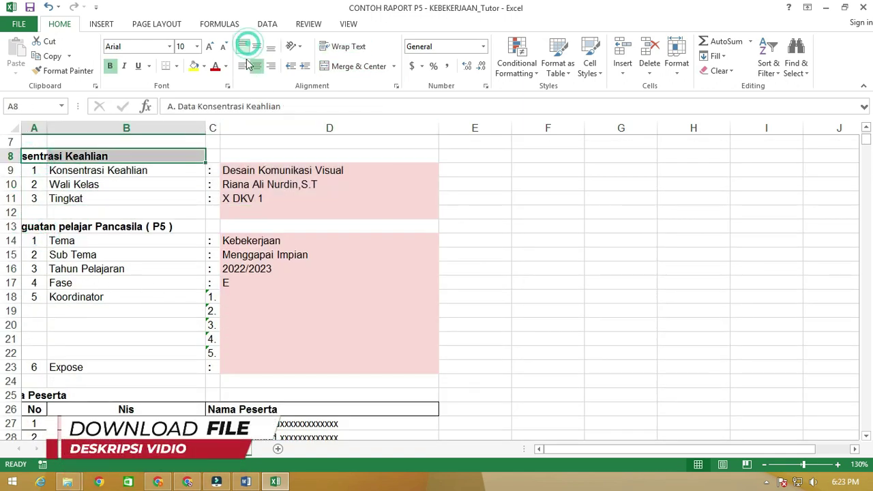
click(243, 67)
click(110, 223)
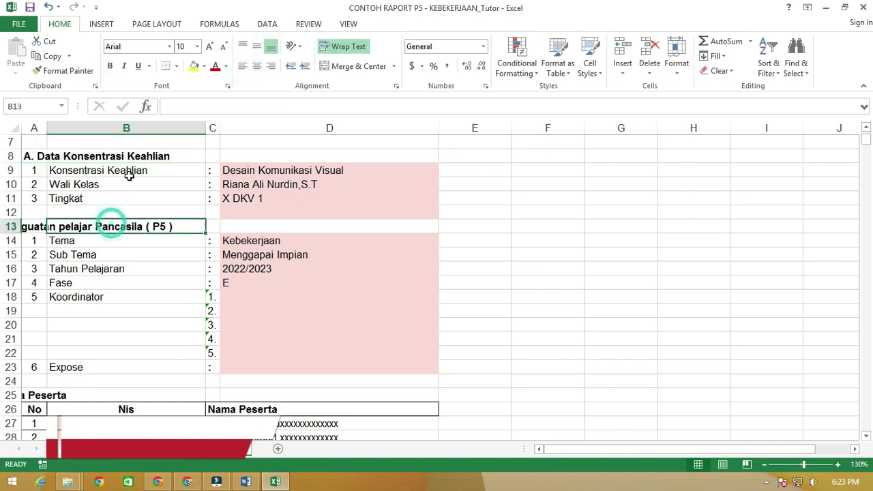
click(38, 227)
click(243, 66)
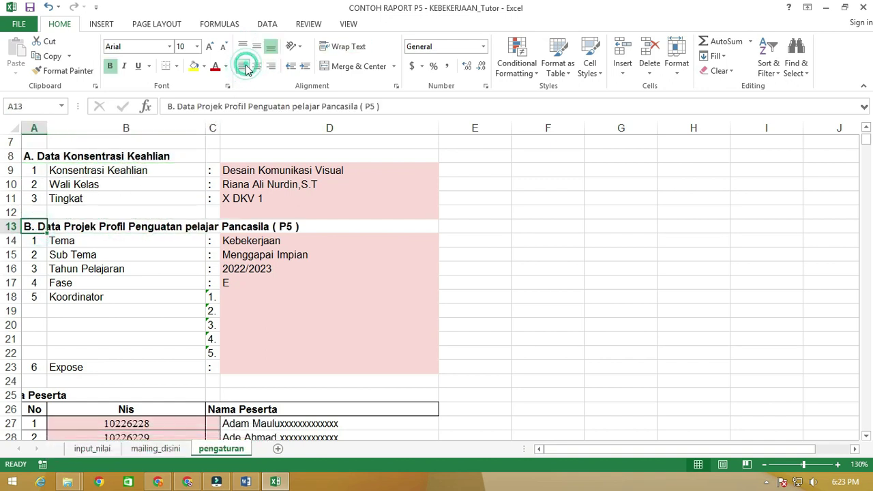
Review the Wali Kelas, Tingkat, Koordinator and Expose entry cells in column D of the pengaturan sheet
click(324, 186)
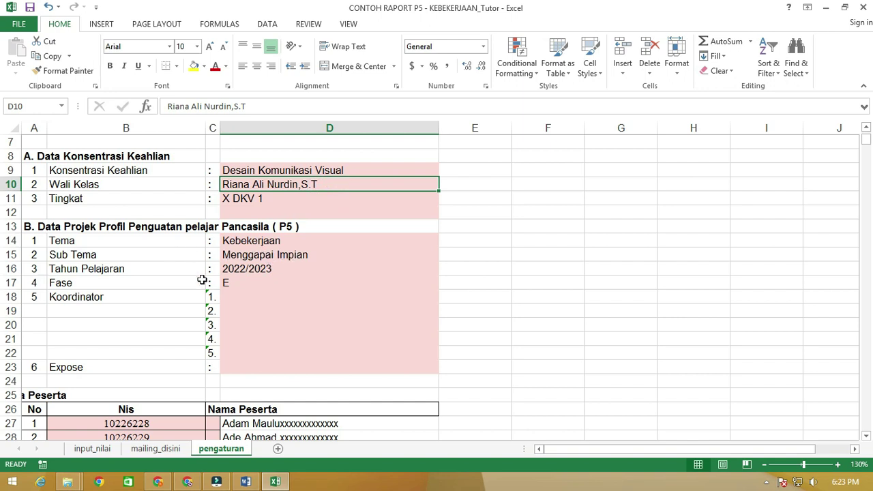
scroll(271, 278, down, 1)
drag(237, 258, 343, 300)
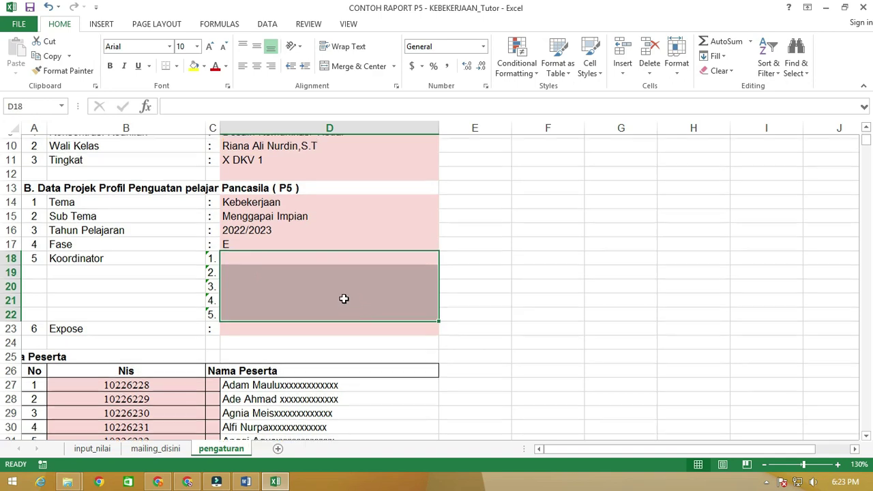
scroll(318, 228, up, 1)
click(269, 196)
click(271, 186)
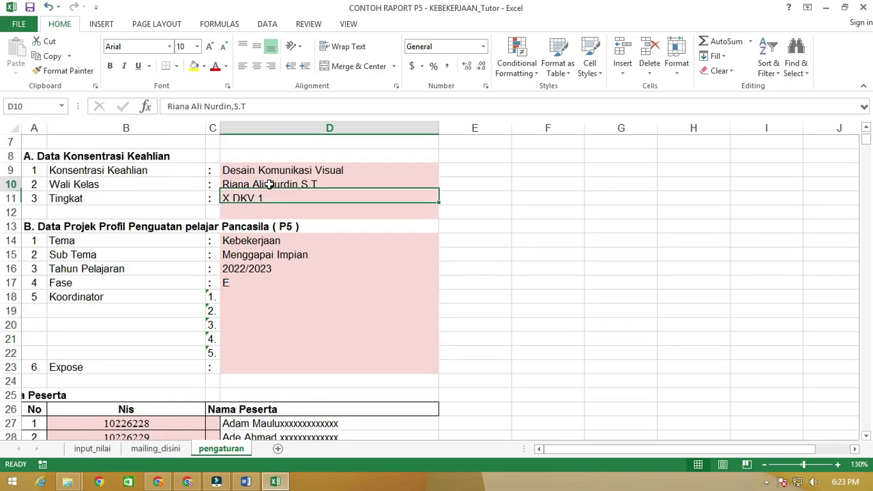
scroll(208, 228, down, 3)
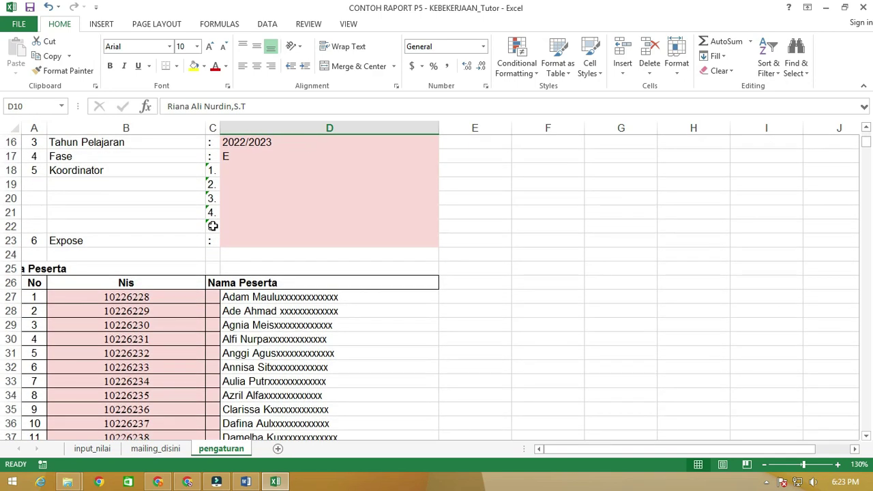
click(239, 240)
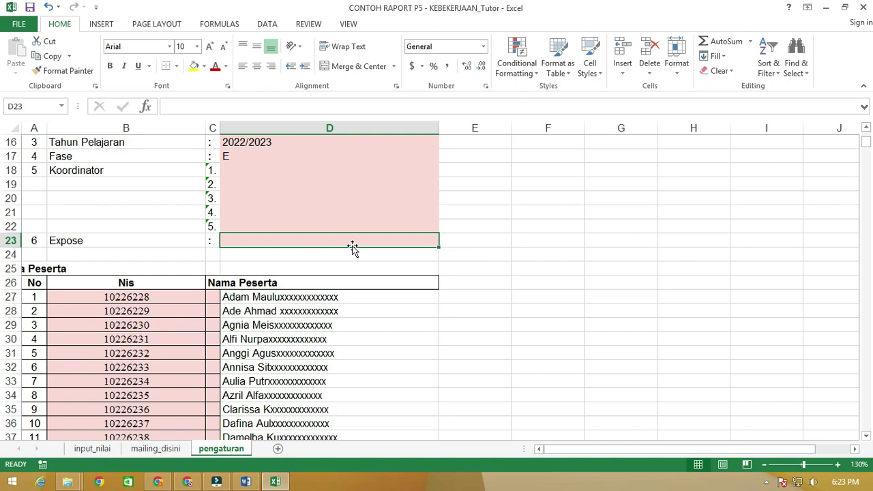
Look through the whole Nis and Nama Peserta list in rows 27 to 66, checking the participant names in D27:D34 one by one
scroll(351, 244, down, 11)
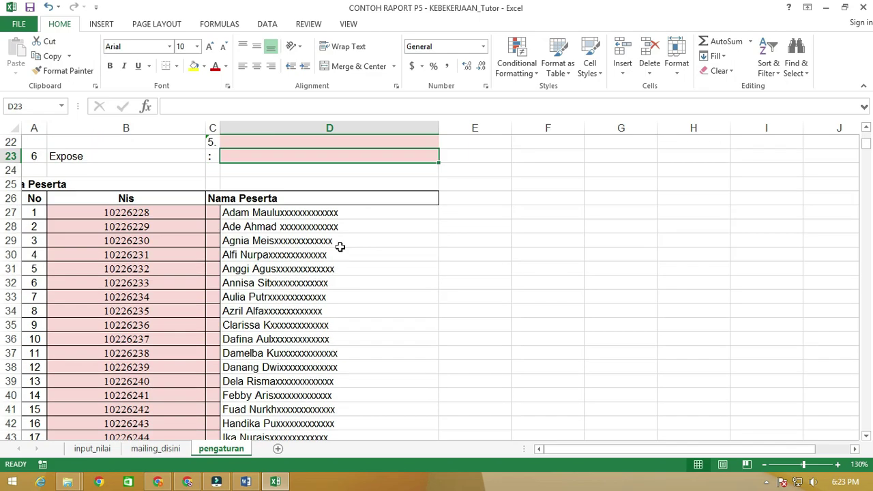
scroll(343, 245, up, 8)
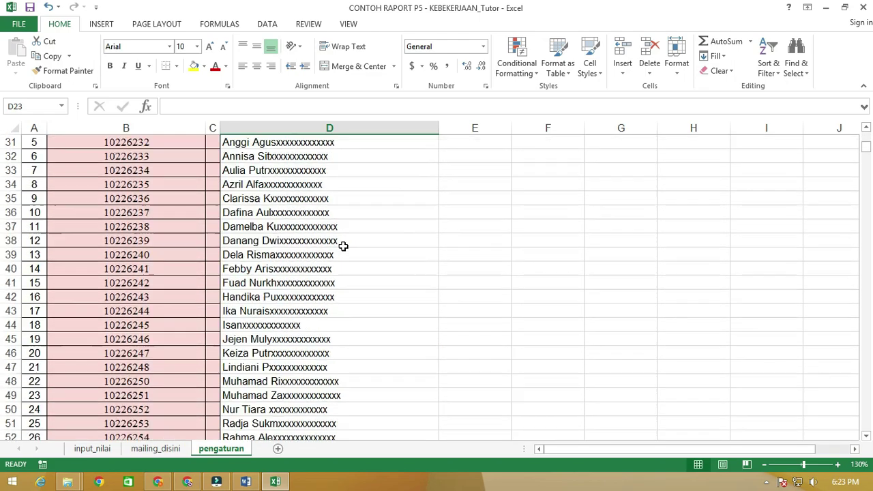
scroll(257, 240, down, 9)
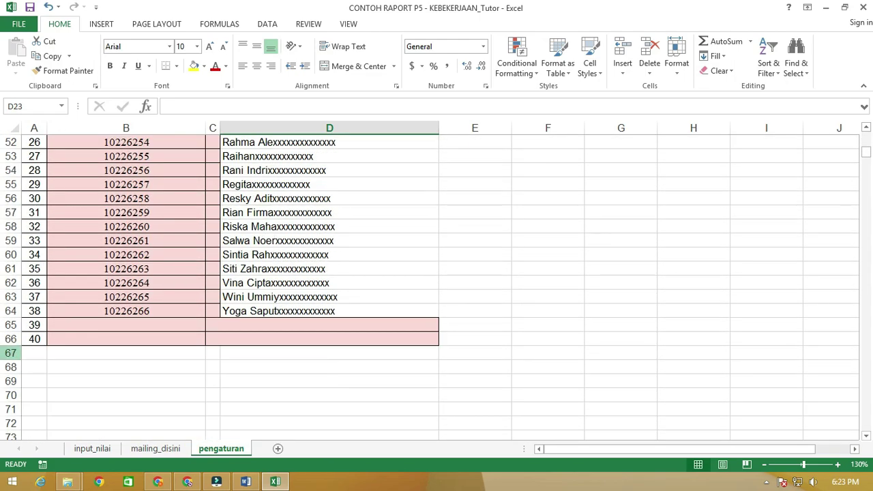
scroll(158, 293, up, 10)
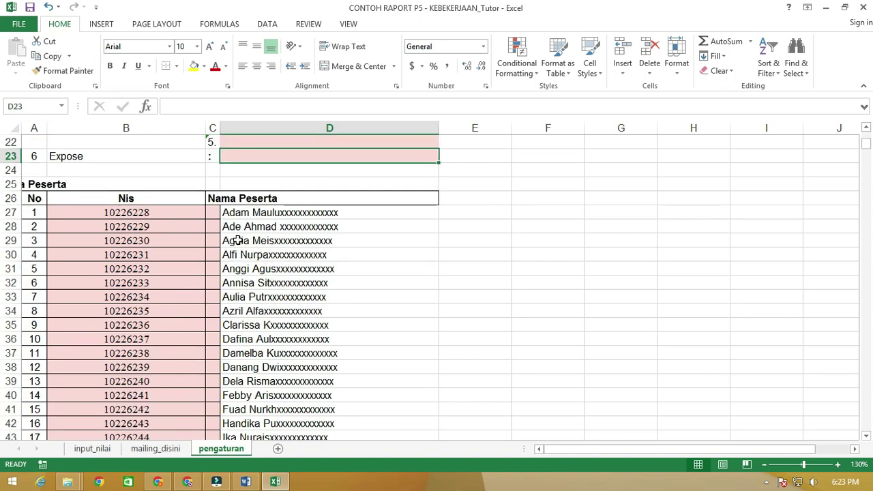
click(231, 212)
click(232, 227)
click(235, 240)
click(239, 254)
click(240, 269)
click(241, 283)
click(243, 297)
click(244, 310)
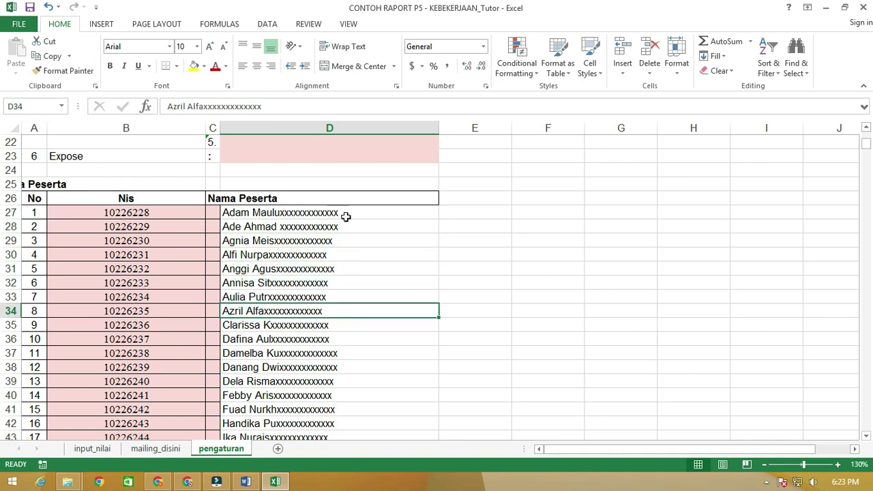
scroll(145, 213, down, 12)
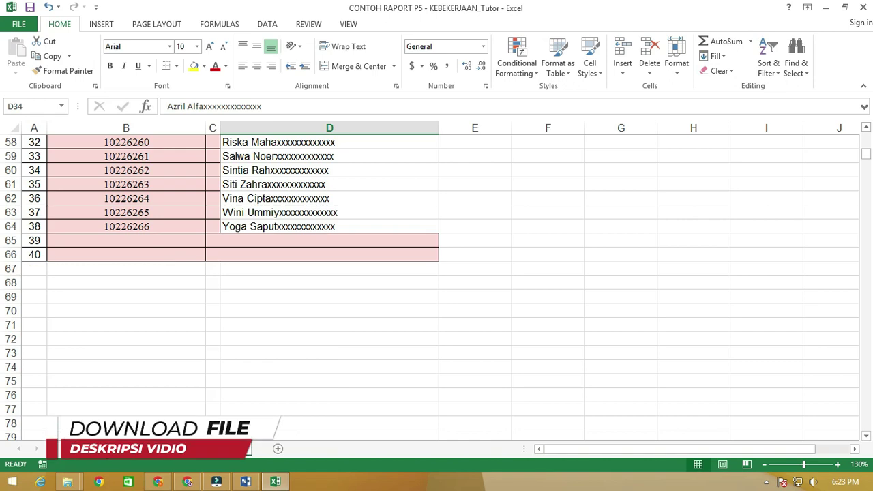
Show the start of the input_nilai table at 130% zoom and inspect the first student's Nis formula in B4
key(ctrl+Page_Down)
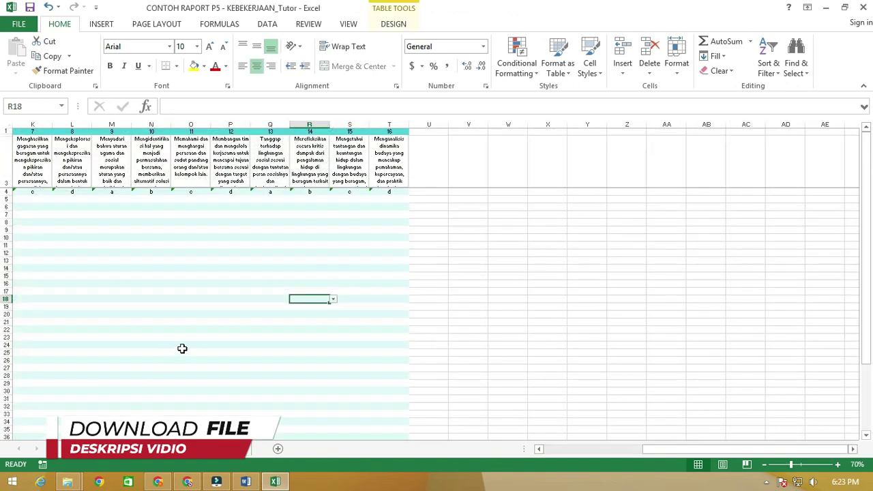
drag(182, 349, 19, 268)
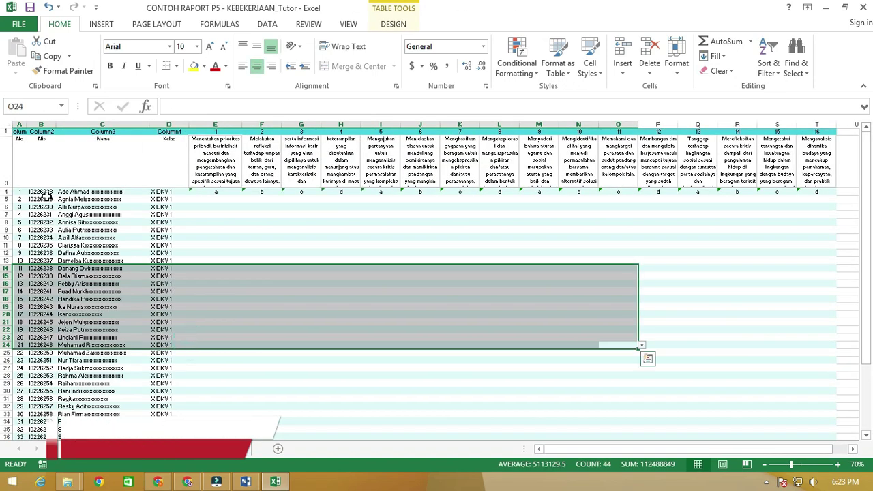
ctrl+scroll(47, 196, up, 6)
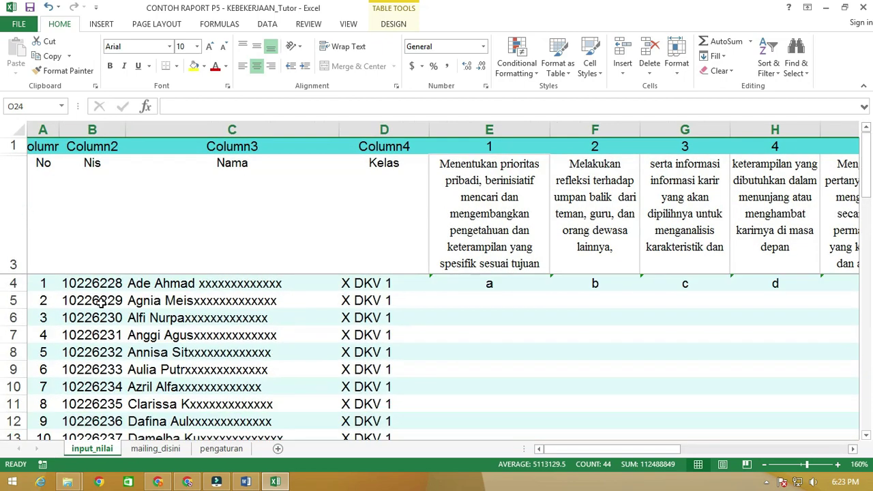
ctrl+scroll(99, 304, down, 2)
click(63, 253)
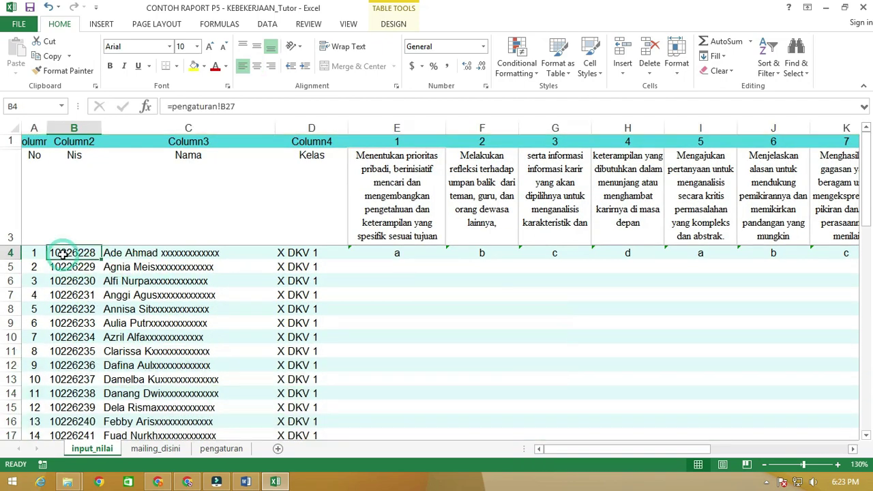
Compare the first participant's Nis and name in B27 and D27 of pengaturan with the name formula in C4 of input_nilai
click(221, 448)
scroll(197, 252, up, 13)
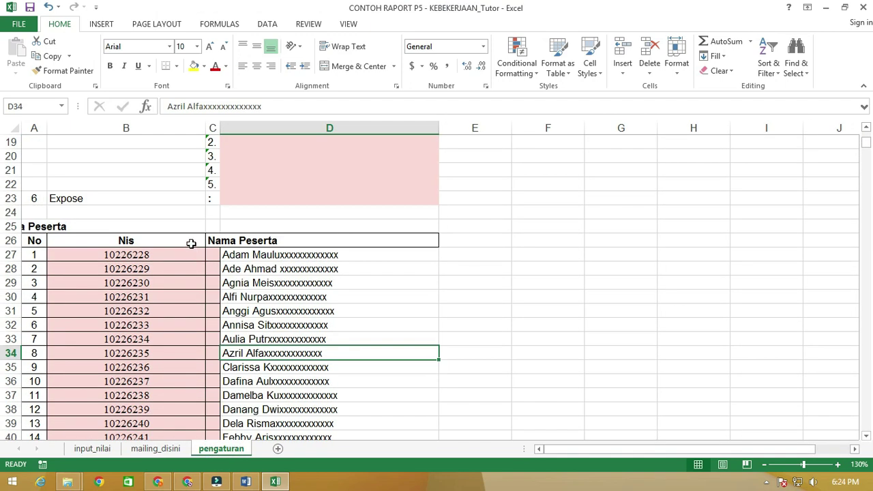
click(126, 254)
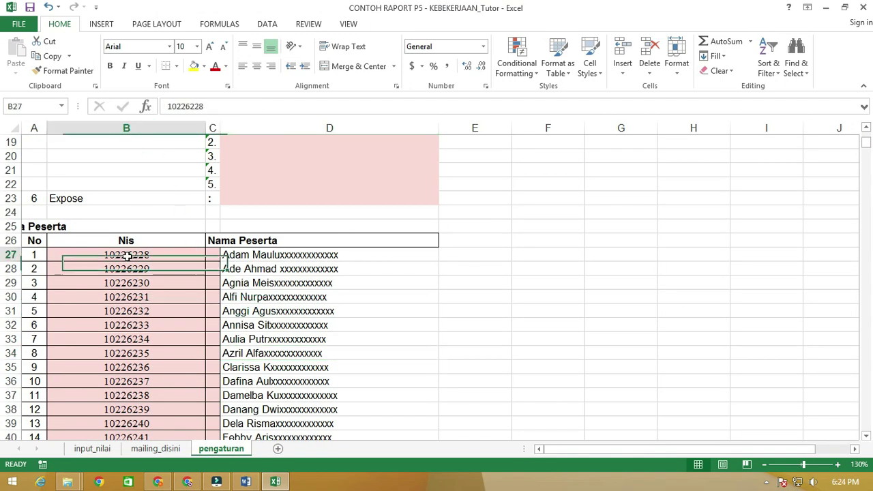
click(257, 256)
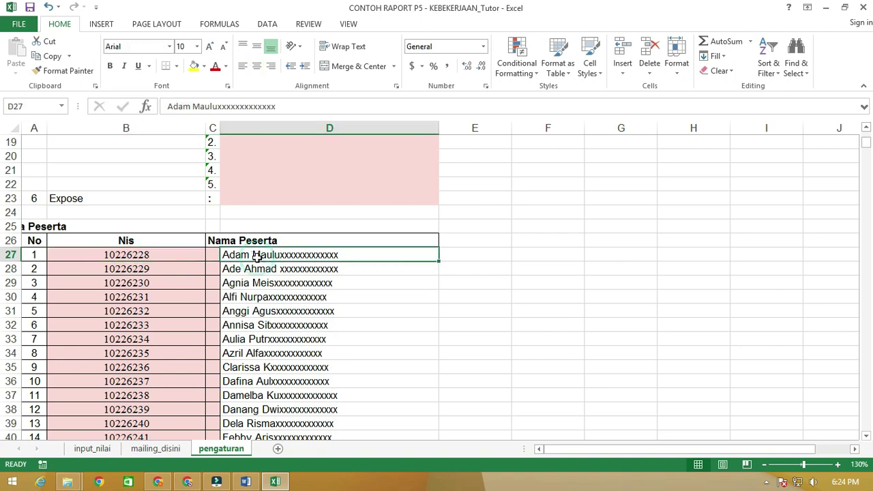
click(92, 448)
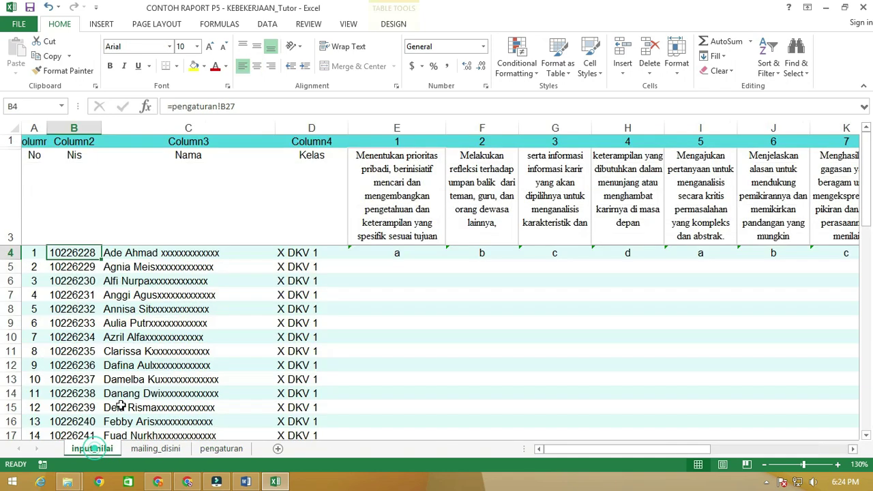
click(157, 254)
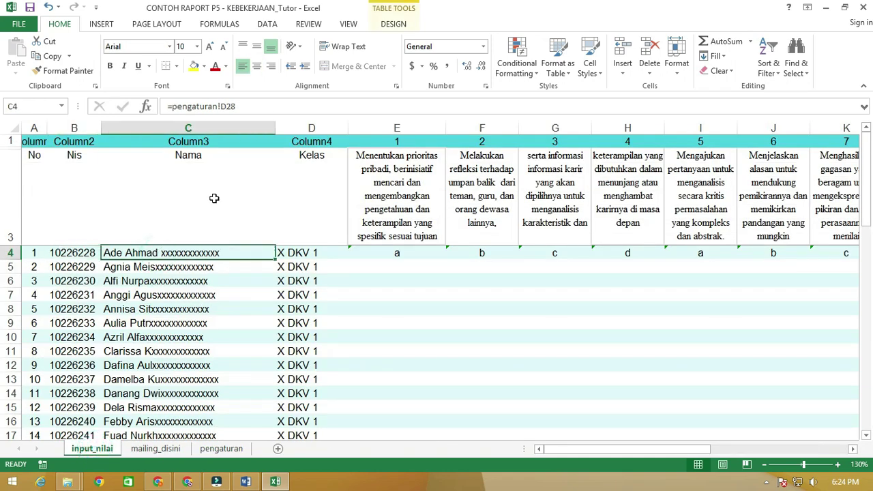
Change the first student's Nama formula in C4 of input_nilai to =pengaturan!D27
click(257, 111)
key(BackSpace)
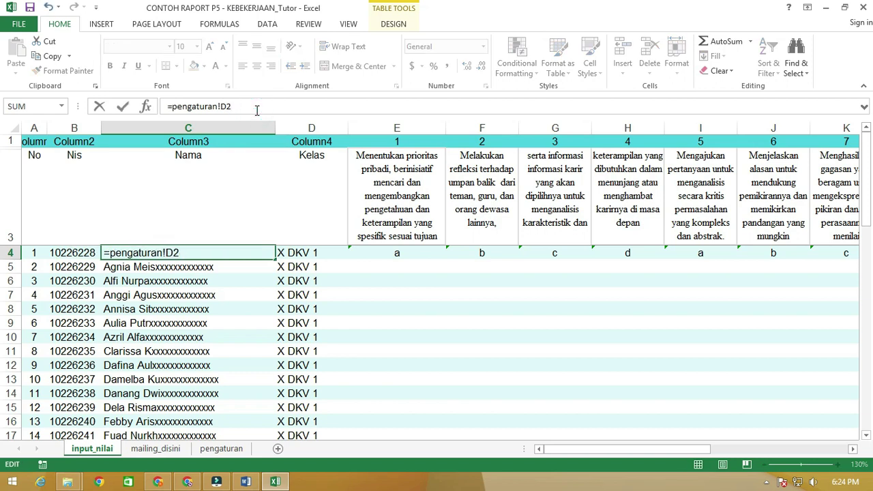
text(8)
key(Return)
click(249, 249)
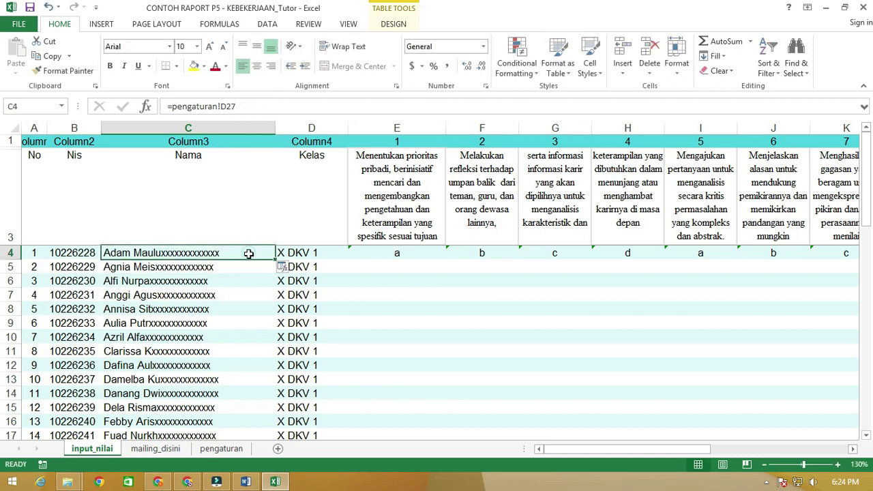
Fill the C4 name formula down the Nama column to the last student, without moving the cell over existing data
drag(274, 253, 270, 366)
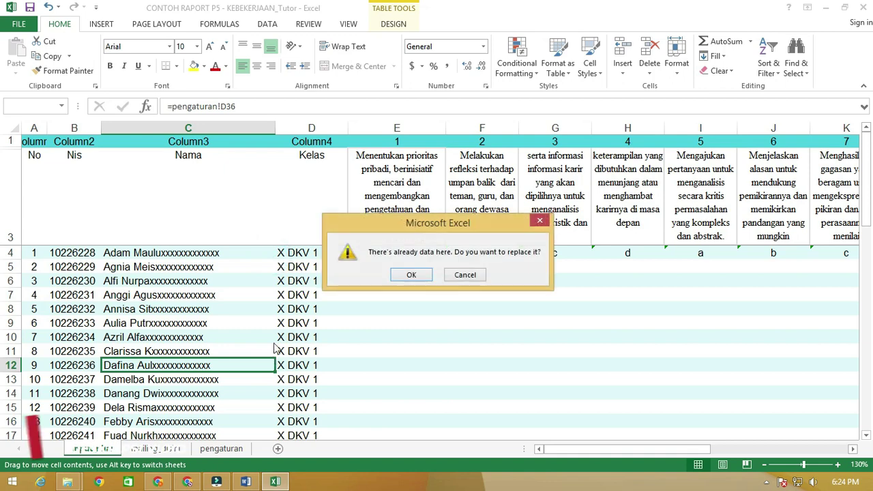
click(451, 275)
drag(275, 259, 236, 351)
scroll(298, 368, up, 10)
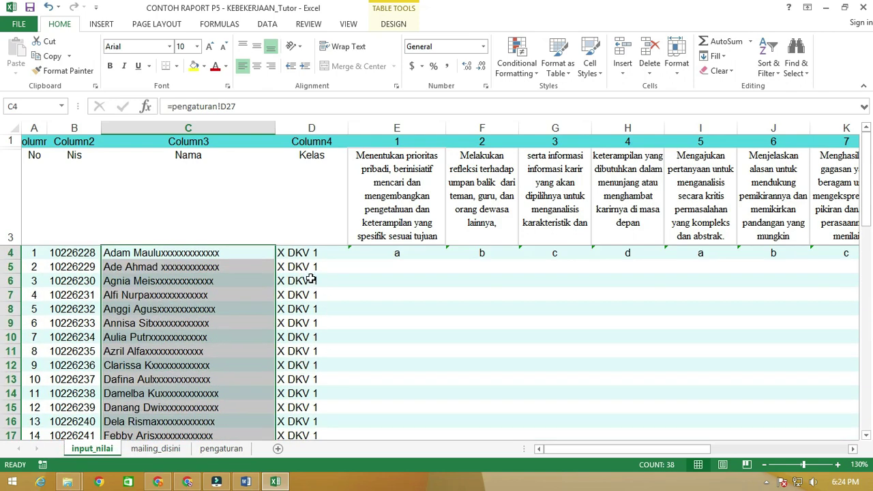
Inspect the first student's Kelas formula in D4 of input_nilai
click(308, 254)
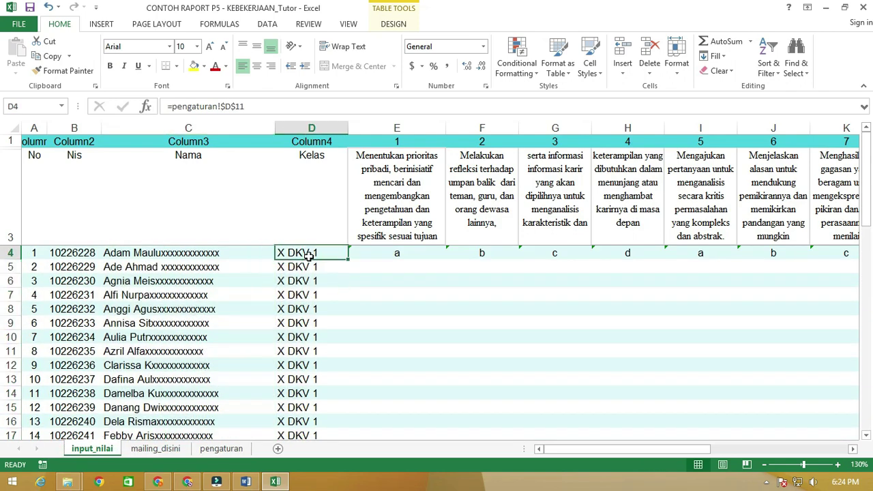
click(248, 107)
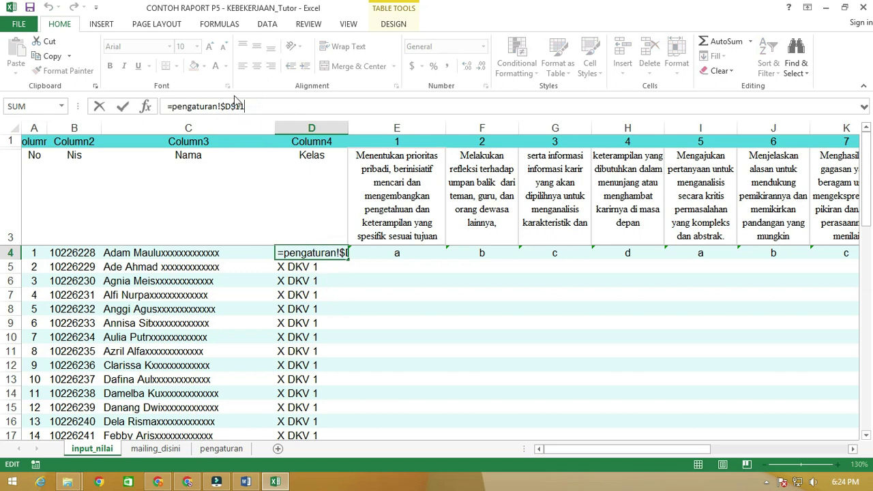
key(Return)
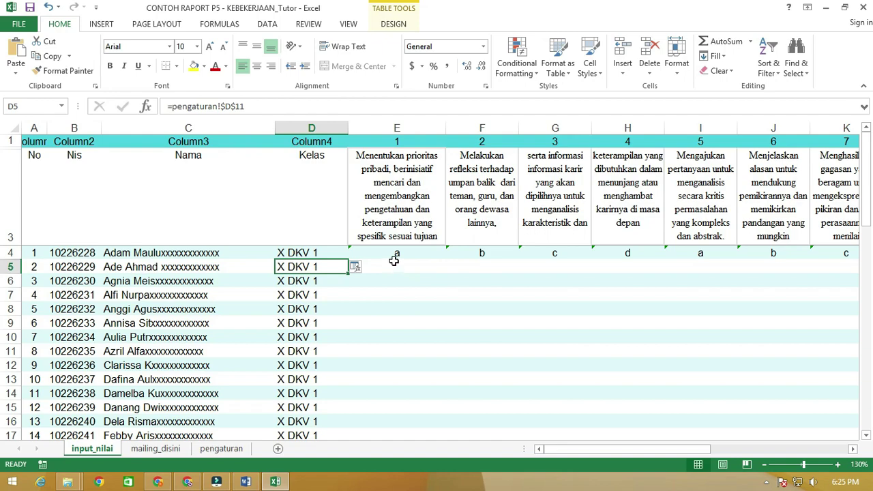
Choose grade C for the second student's criterion 1 in E5 of input_nilai
click(394, 264)
click(396, 254)
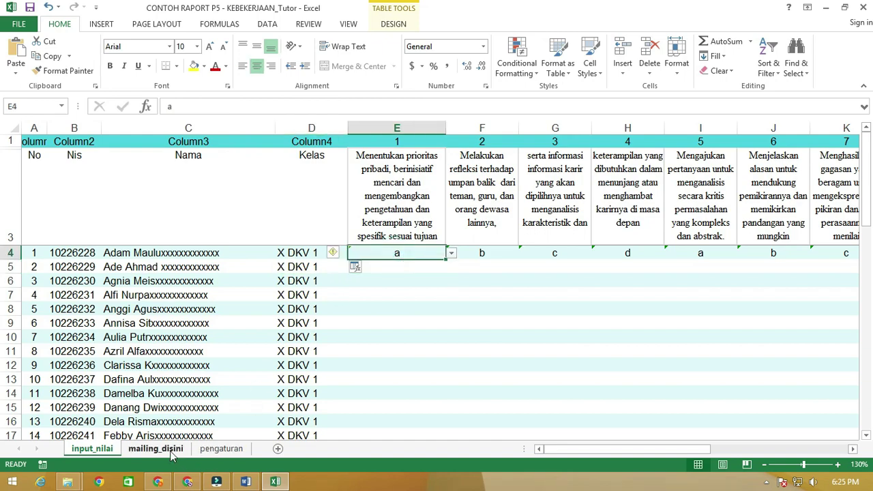
ctrl+scroll(445, 236, down, 4)
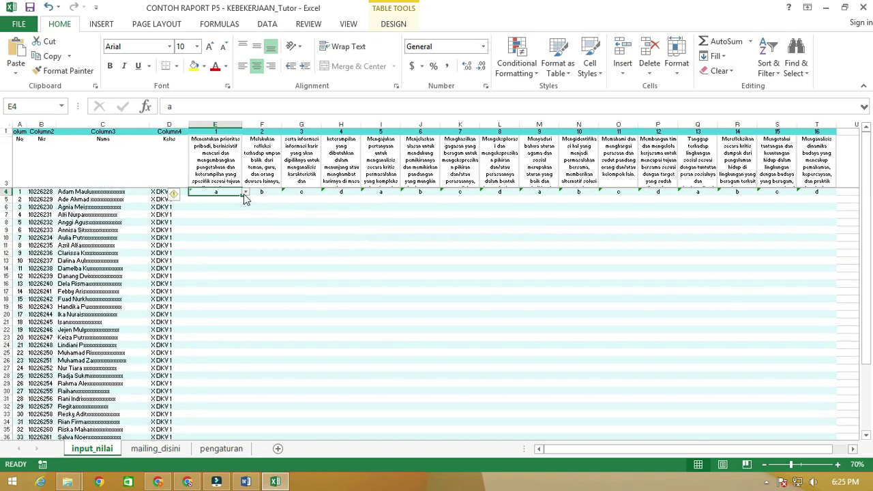
ctrl+scroll(285, 211, up, 4)
ctrl+scroll(457, 261, up, 2)
click(542, 299)
click(554, 303)
click(555, 304)
ctrl+scroll(516, 298, down, 2)
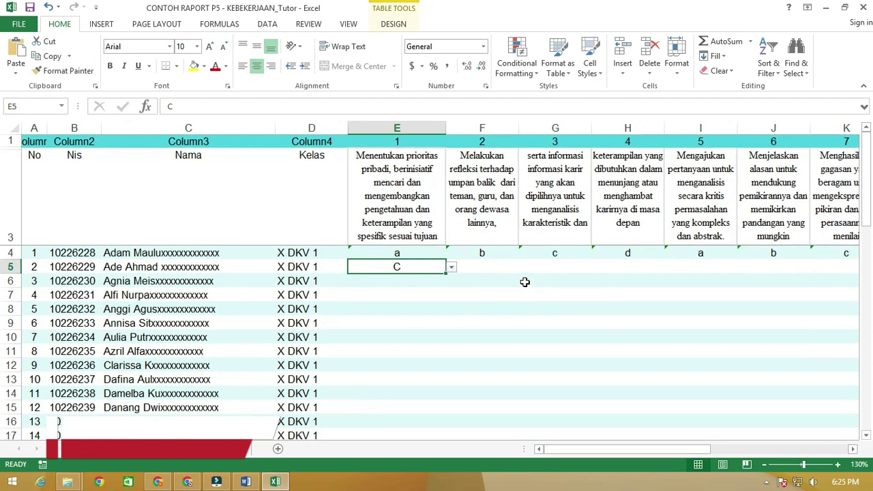
Choose grade B for the second student's criteria 2 and 3 in F5 and G5
click(502, 267)
click(524, 267)
click(507, 290)
click(576, 267)
click(597, 267)
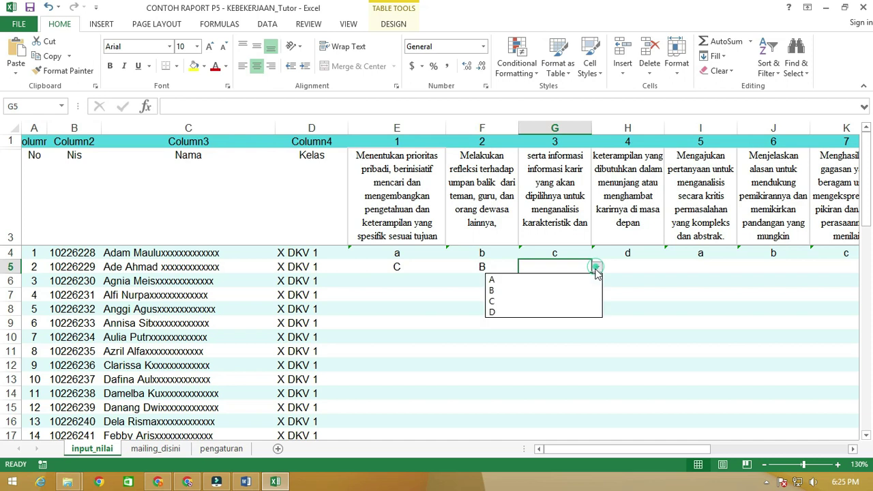
click(527, 289)
Choose grade D for the second student's criterion 4 in H5 and grade B for criterion 5 in I5
click(623, 266)
click(670, 266)
click(627, 310)
click(705, 268)
click(742, 266)
click(706, 289)
Copy the first student's grades for criteria 6 to 16 in J4:T4 down to the second student's row
scroll(521, 292, down, 4)
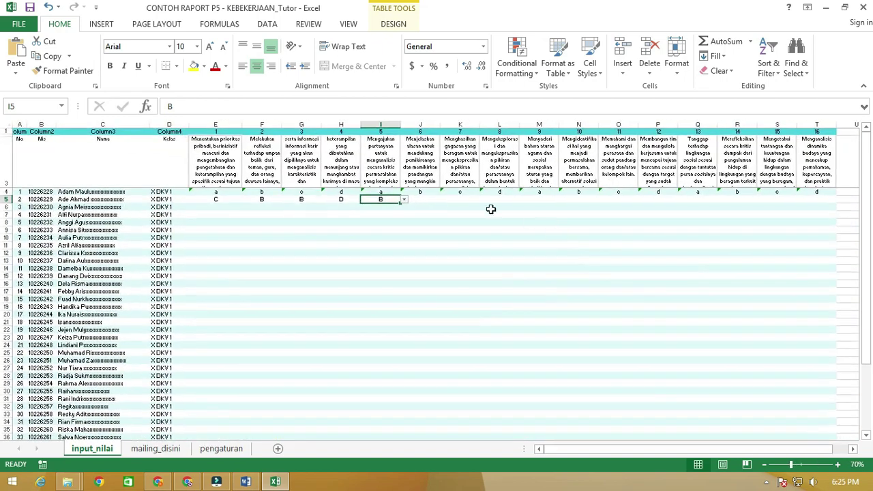
drag(423, 193, 836, 203)
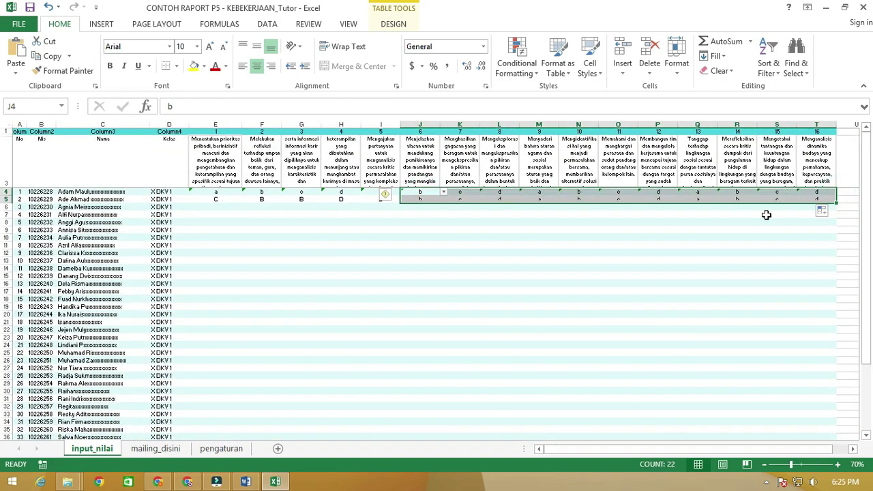
click(493, 223)
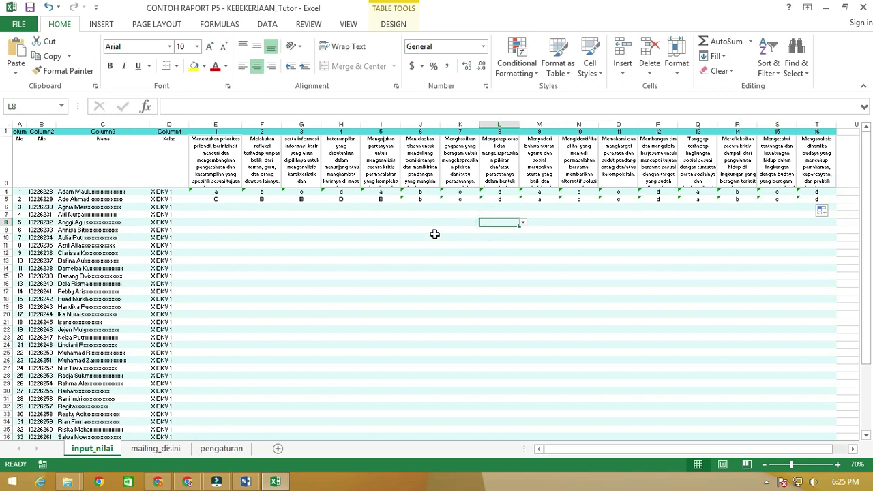
Examine the Nis, Nama, Kosentrasi Keahlian and Kelas formulas in row 4 of the mailing_disini sheet
click(155, 449)
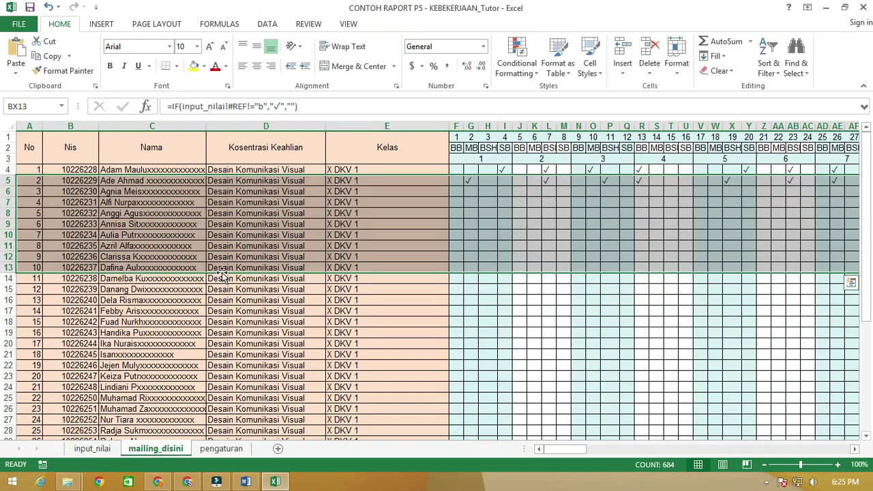
click(330, 229)
click(68, 170)
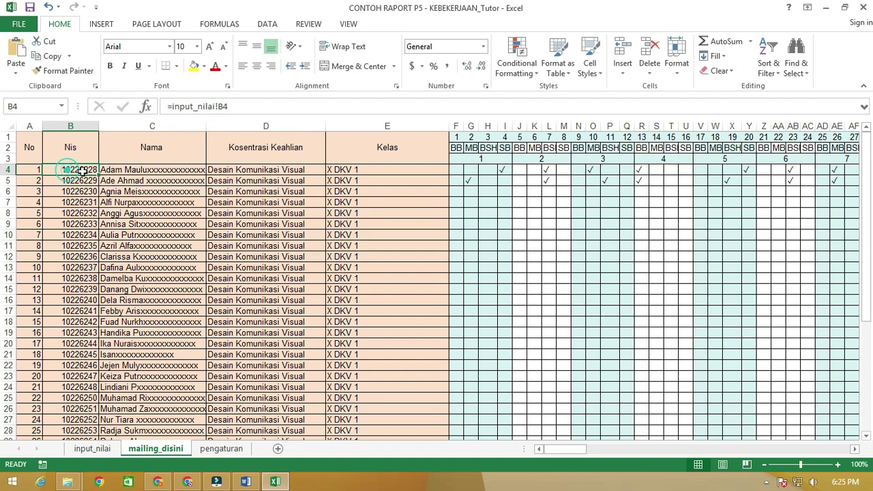
click(127, 171)
click(263, 171)
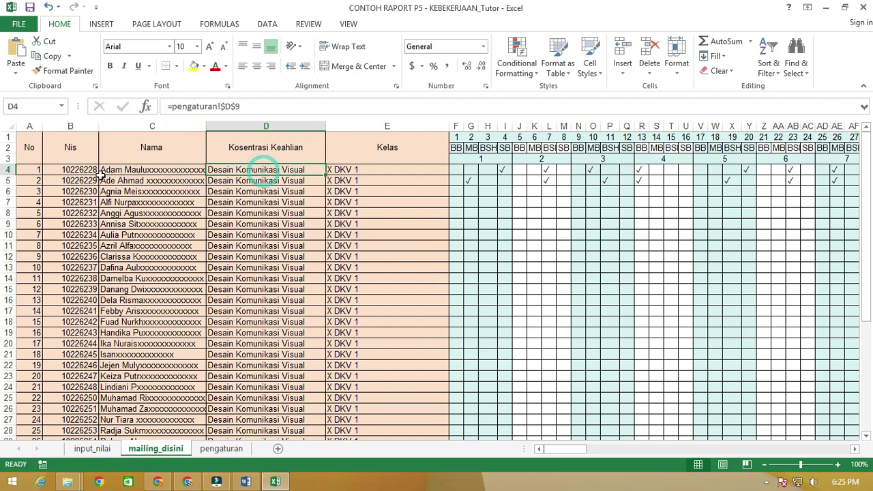
click(72, 177)
click(71, 168)
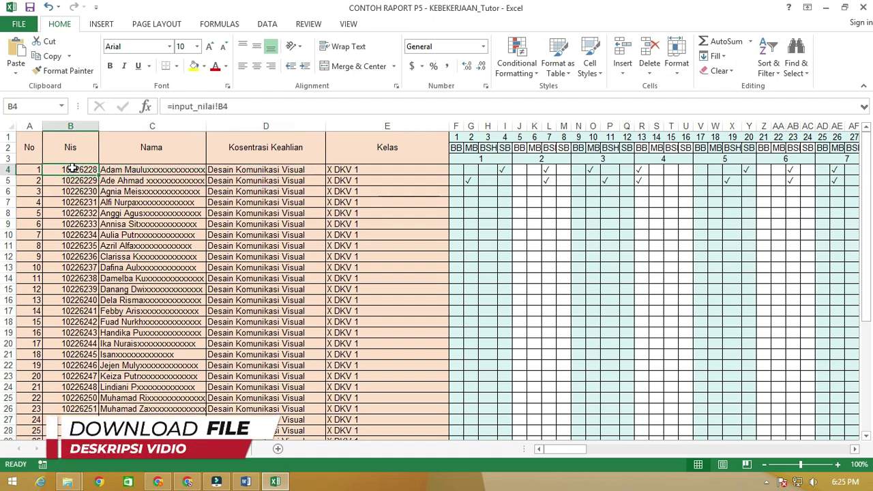
click(128, 169)
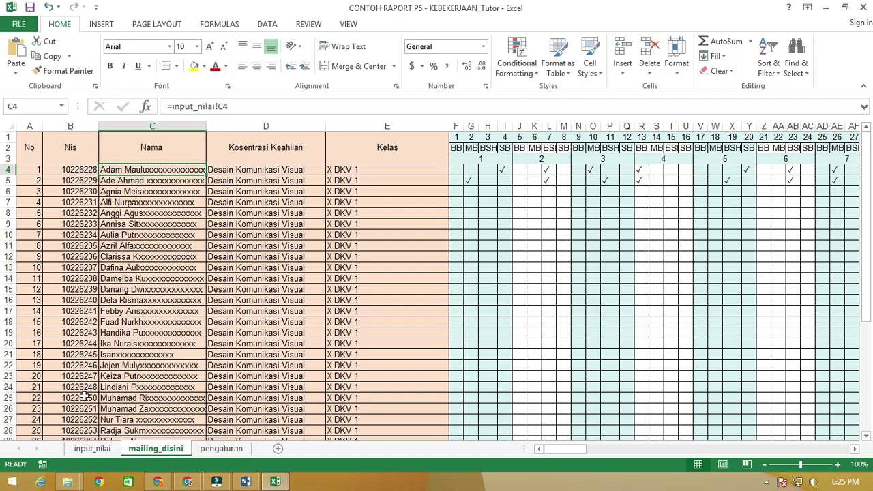
click(70, 170)
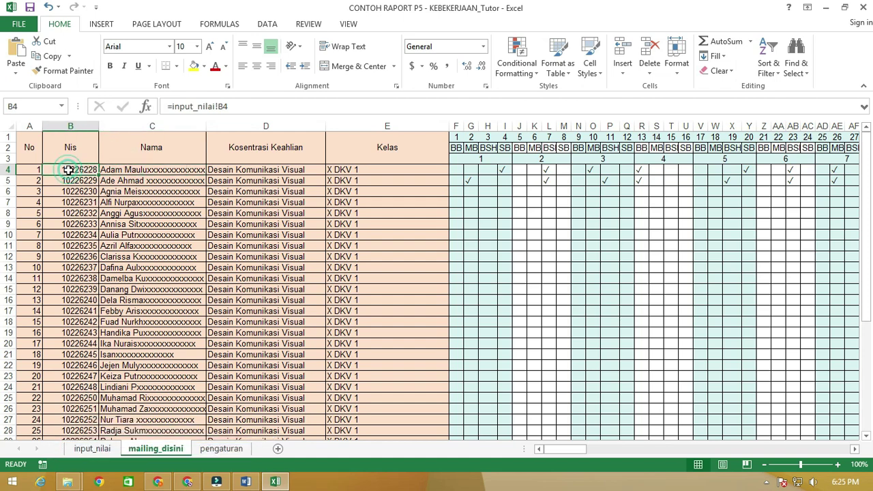
click(128, 170)
click(235, 171)
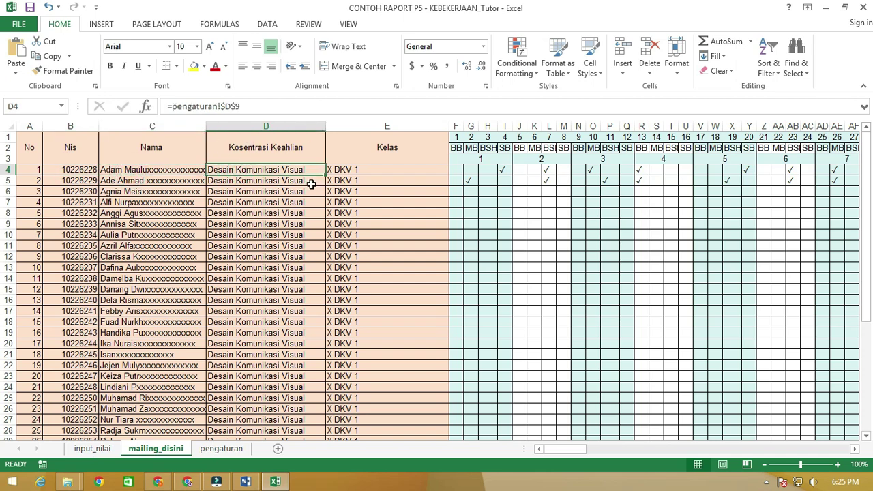
click(348, 172)
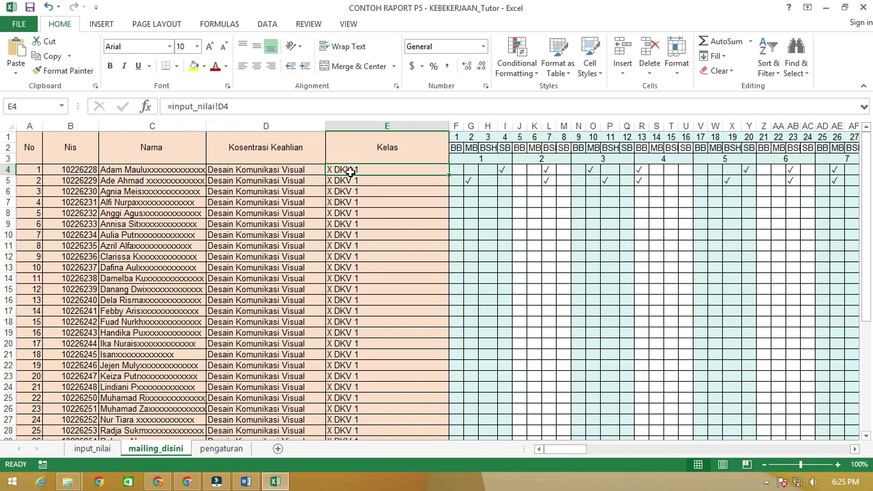
Look at the input_nilai and pengaturan source sheets and inspect the criterion 1 SB checkmark formula in I4 of mailing_disini
click(92, 448)
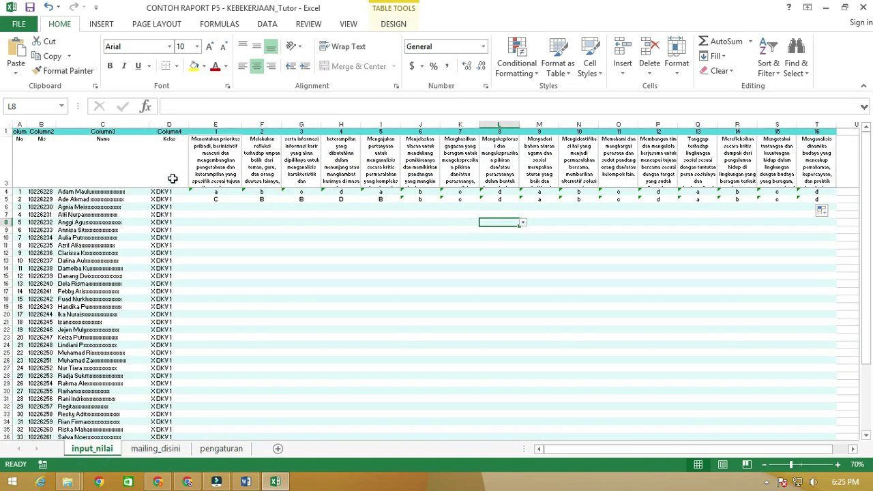
click(221, 448)
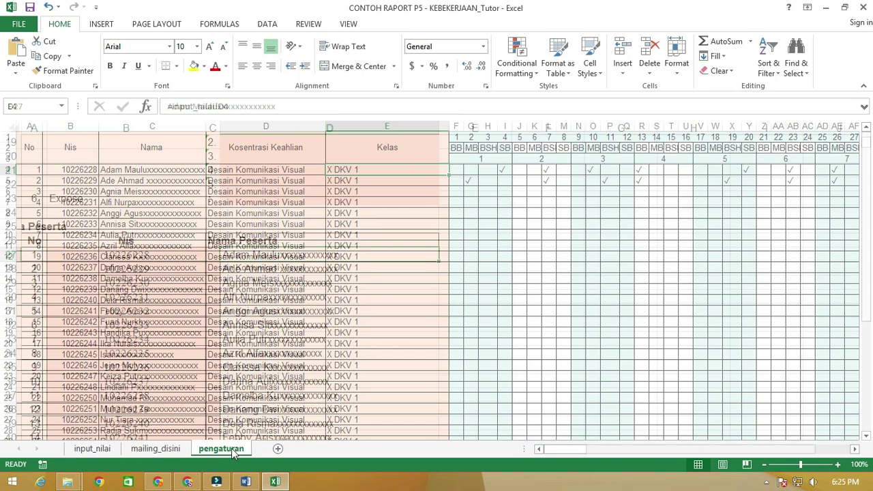
click(156, 452)
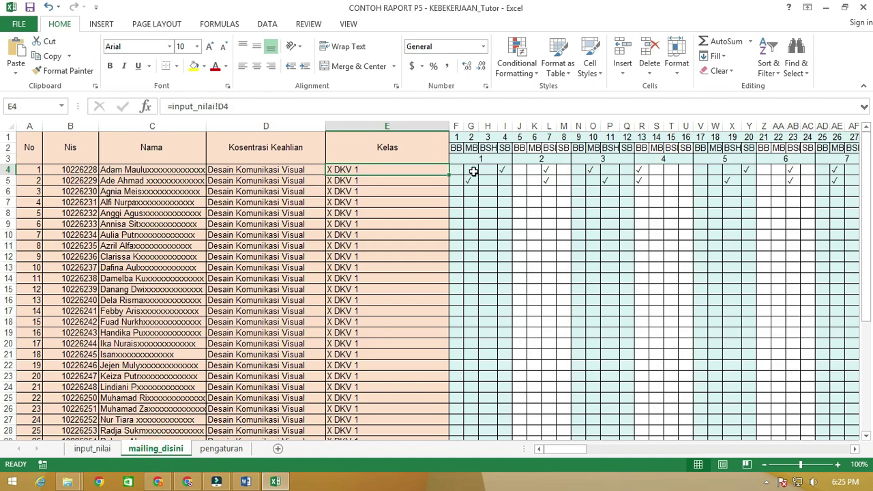
drag(465, 158, 491, 171)
click(501, 172)
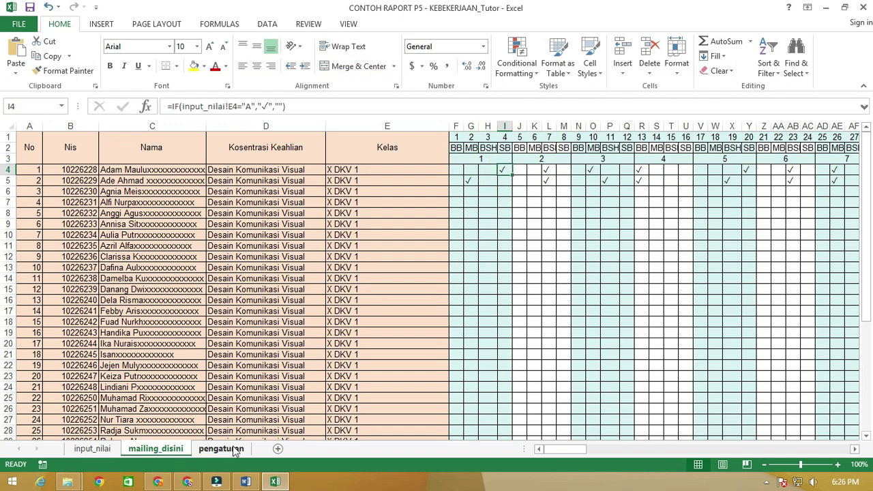
Compare the first student's grades in E4:G4 of input_nilai with the criterion 3 MB checkmark formula in O4 of mailing_disini
click(95, 449)
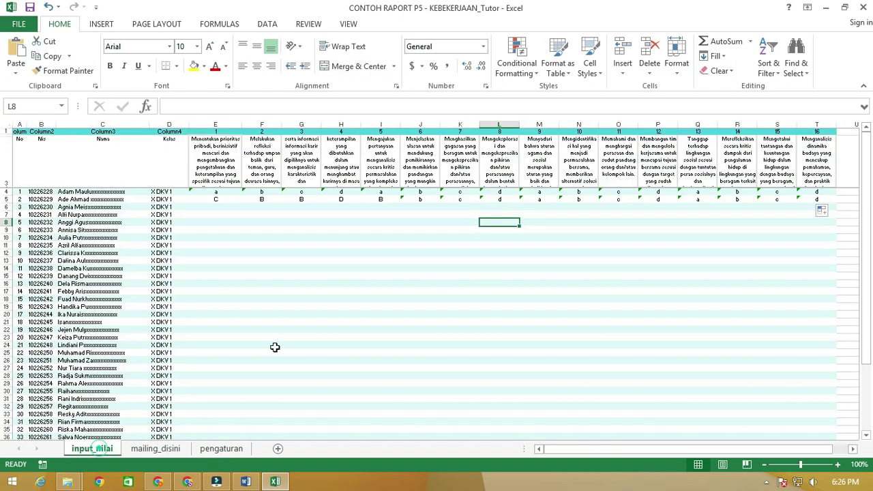
click(218, 193)
click(261, 192)
click(301, 192)
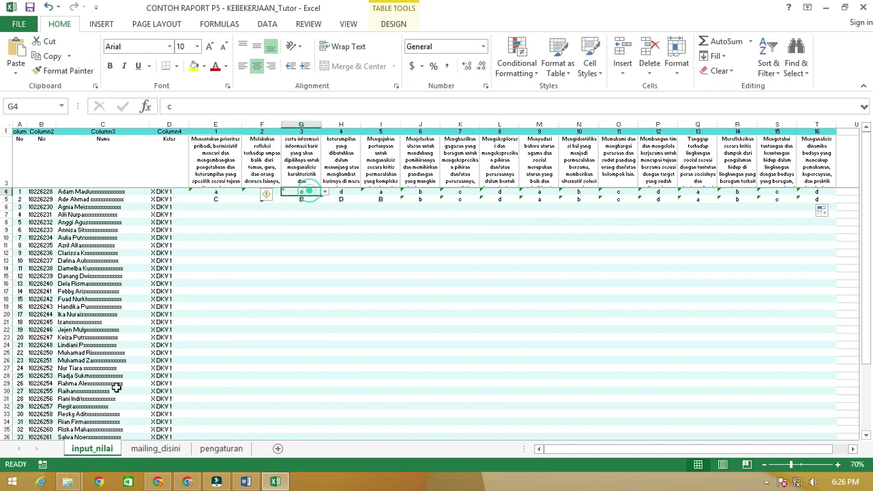
click(145, 451)
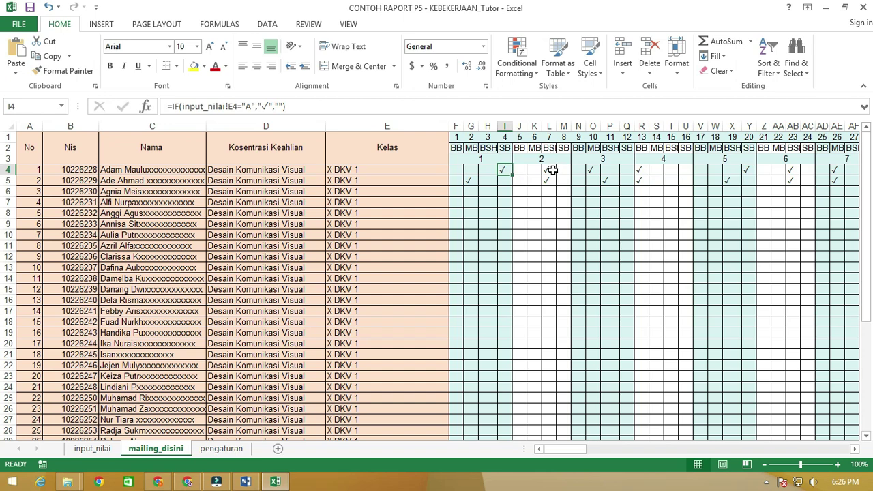
click(593, 169)
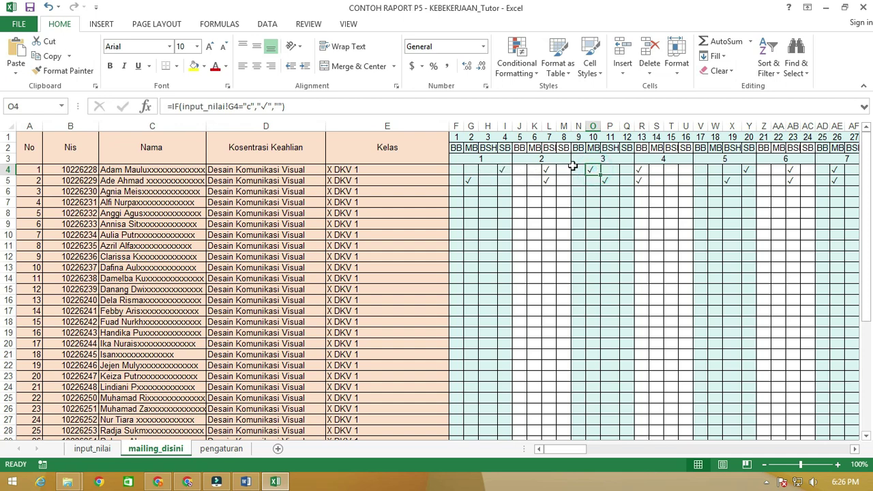
scroll(531, 261, down, 5)
scroll(549, 259, up, 4)
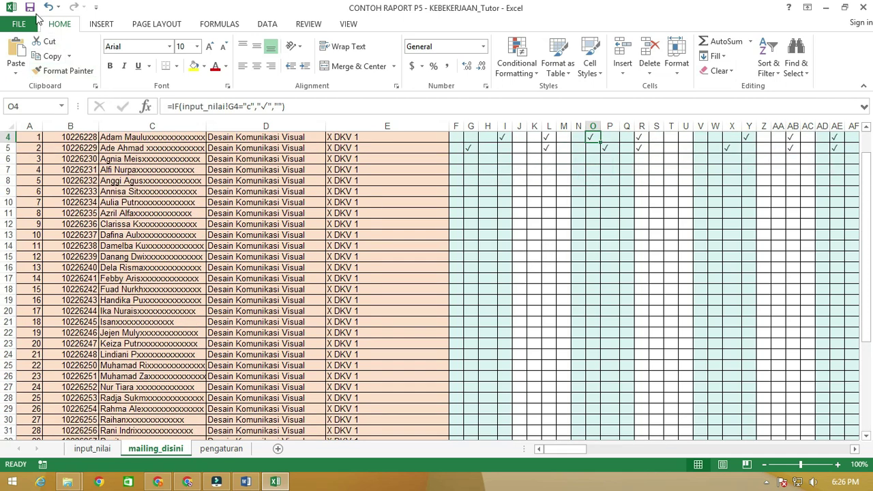
Close the workbook and open the Word document CONTOH RAPORT P5 - KEBEKERJAAN_Tutor from the Cara Membuat Raport P5 folder
click(863, 15)
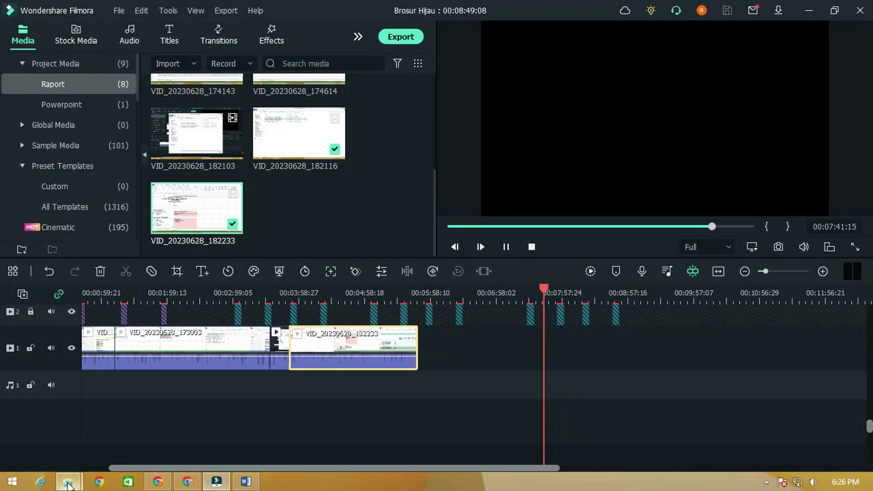
mouse_move(68, 482)
click(220, 408)
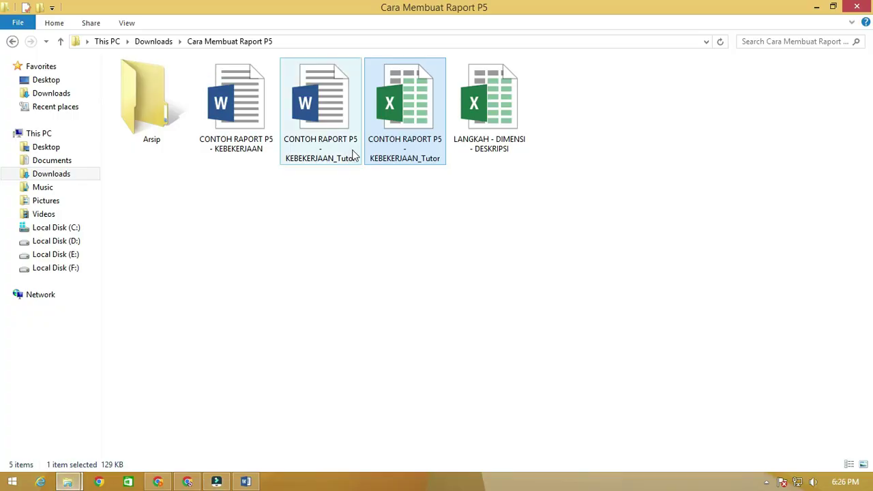
double_click(324, 102)
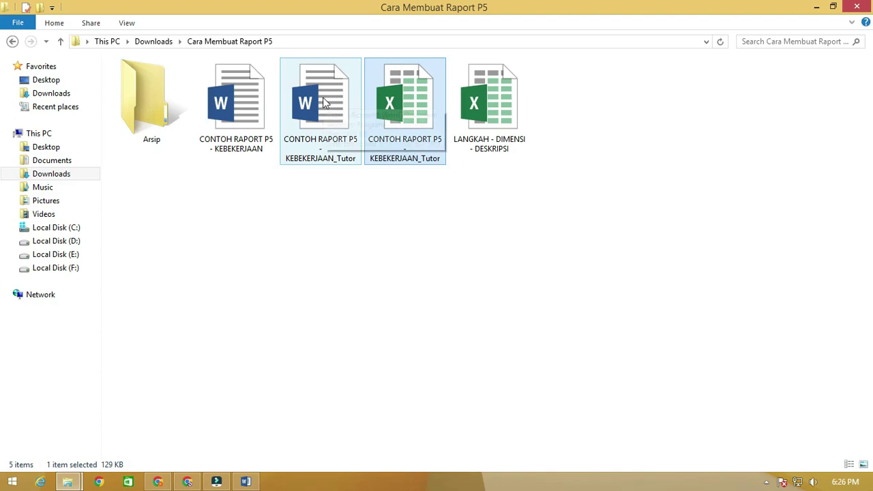
click(482, 151)
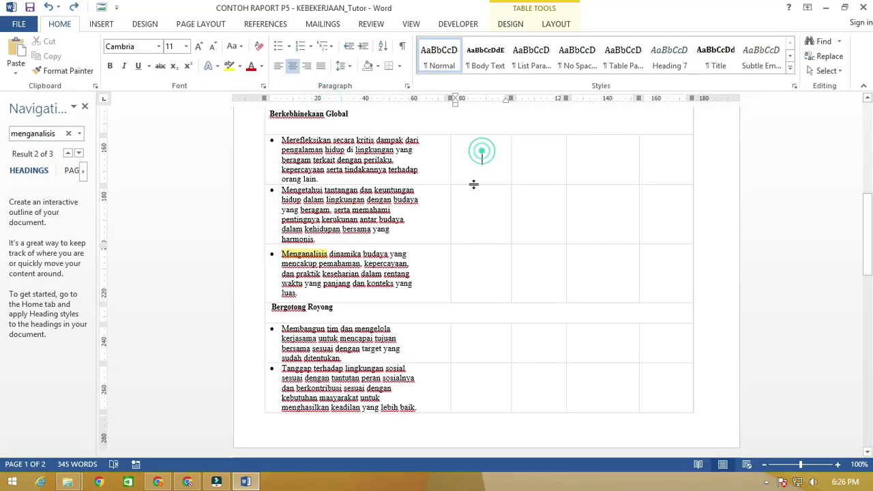
Fill in Nama Sekolah as SMK INDONESIA and Program Keahlian as DESAIN KOMUNIKASI VISUAL in the report header
scroll(480, 184, up, 10)
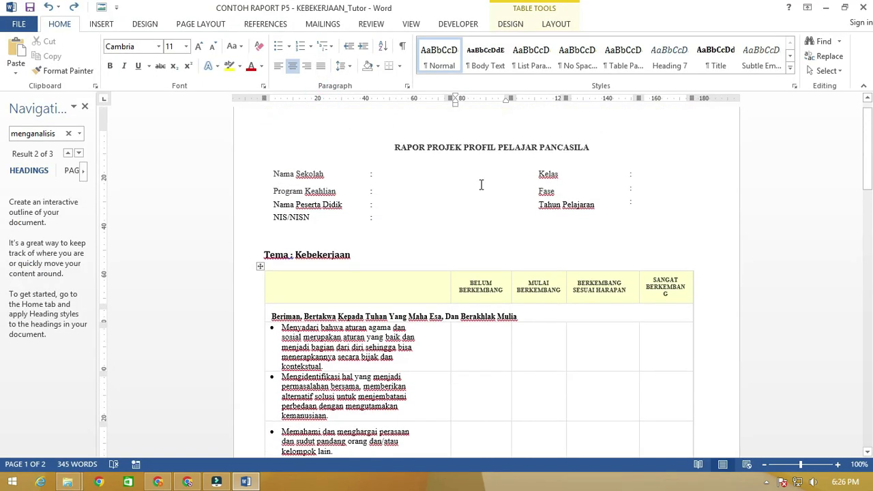
click(423, 192)
click(423, 192)
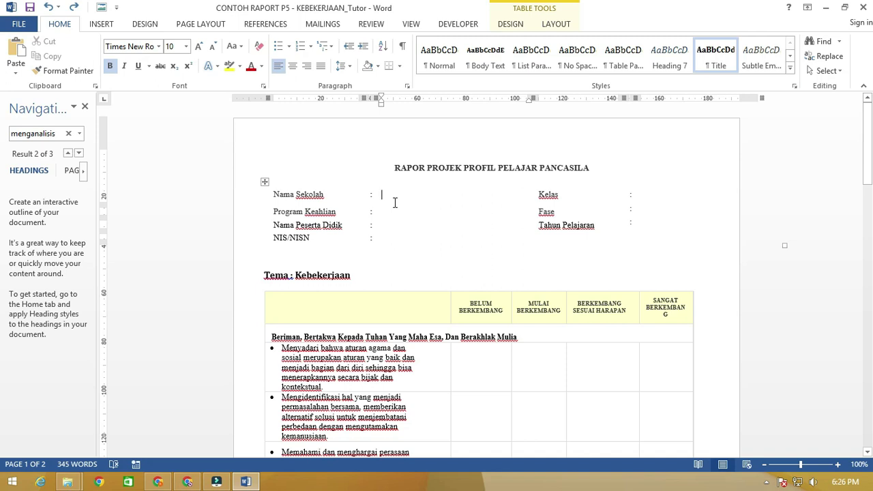
text(k)
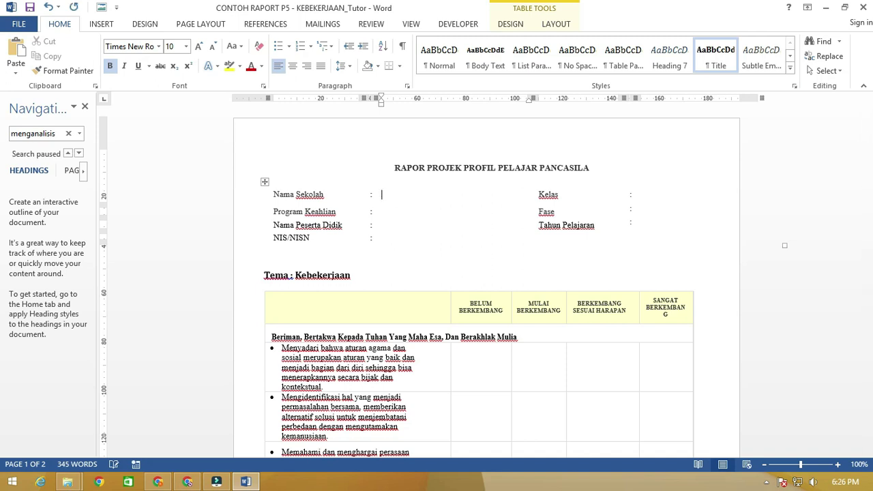
click(403, 212)
text(DESAIN KOMUNIKASI VISUAL)
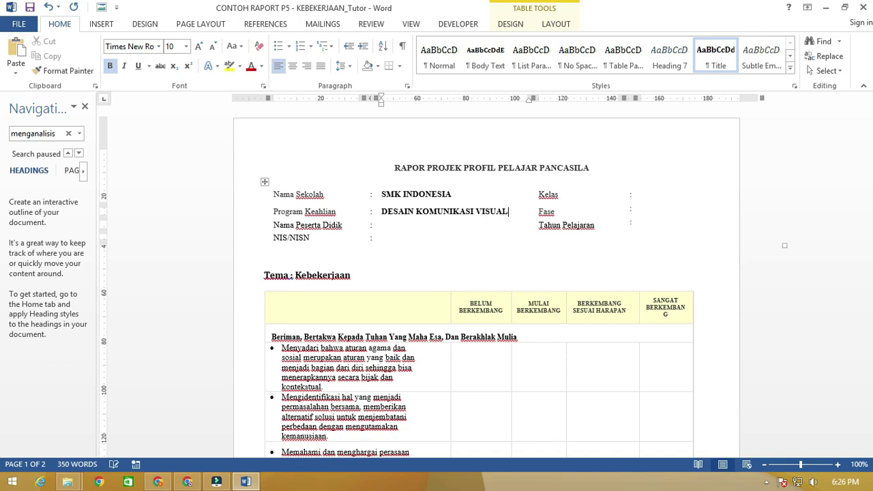
Set the mailing_disini$ table of the CONTOH RAPORT P5 - KEBEKERJAAN Excel workbook in Downloads' Cara Membuat Raport P5 folder as the mail merge recipient list
click(400, 224)
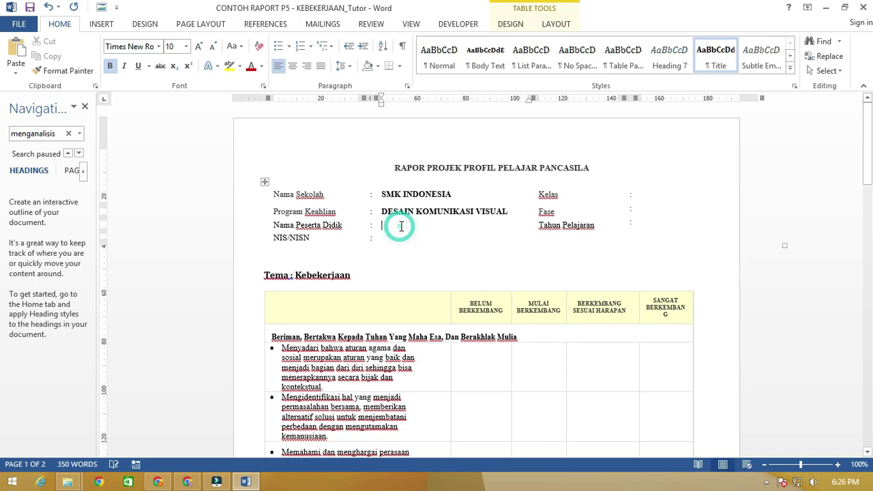
click(322, 26)
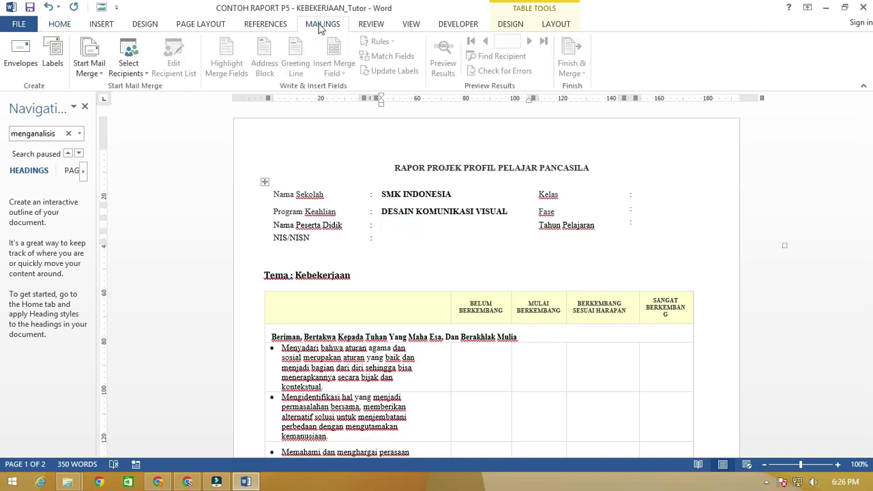
click(144, 75)
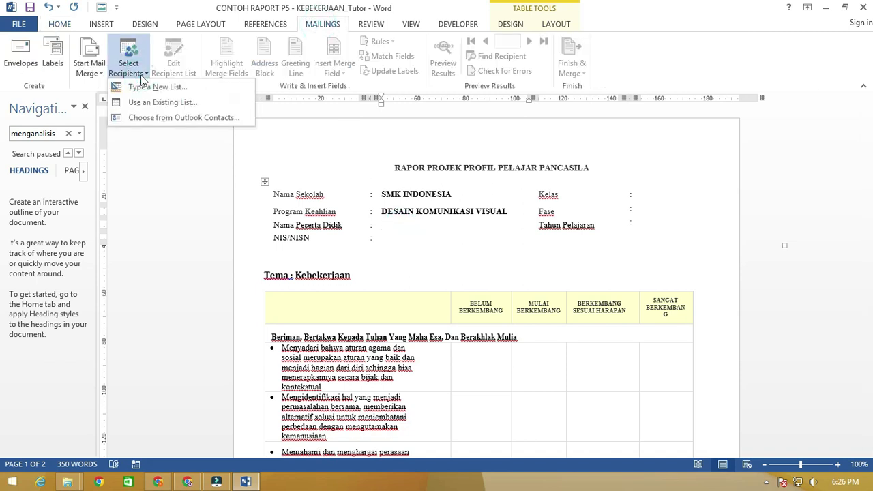
click(154, 102)
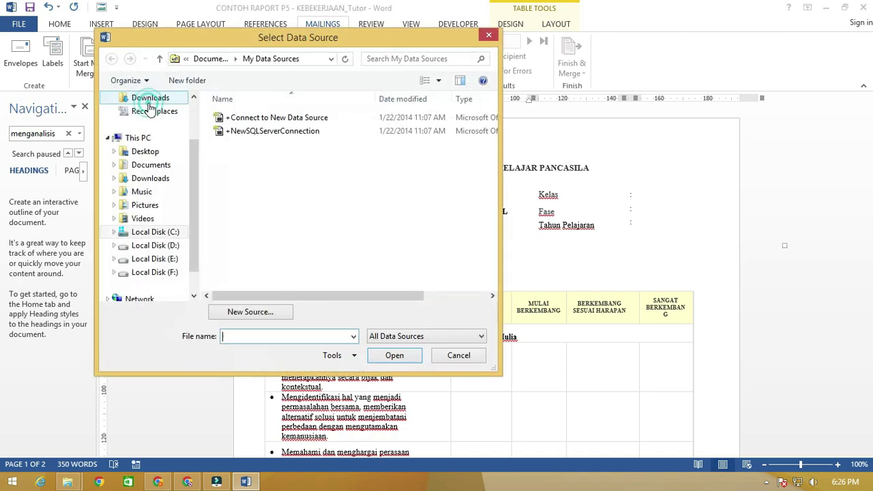
click(154, 178)
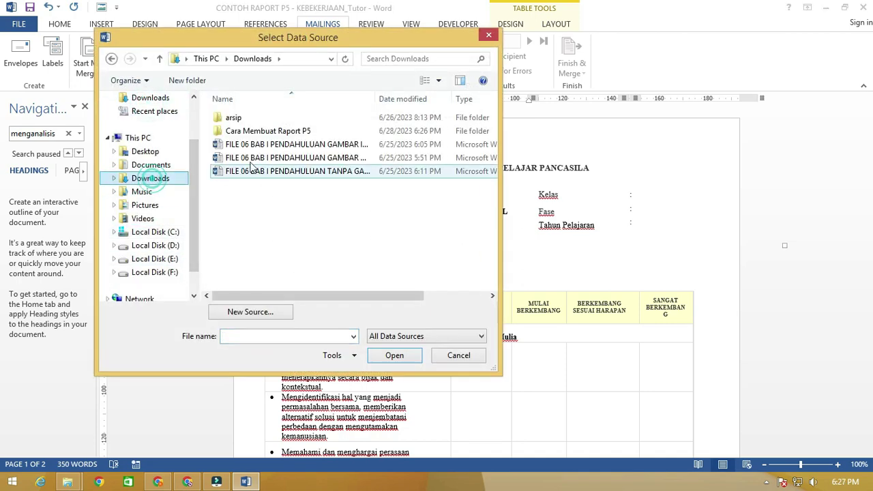
double_click(262, 133)
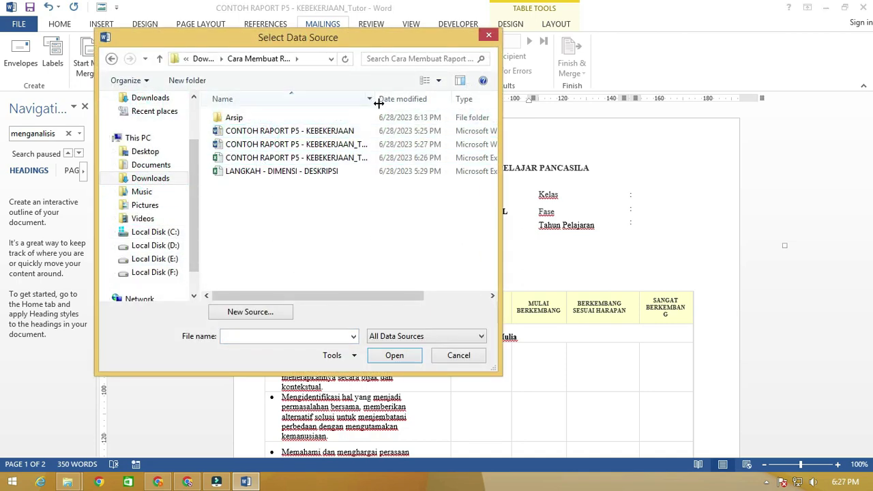
click(307, 157)
click(390, 355)
click(391, 199)
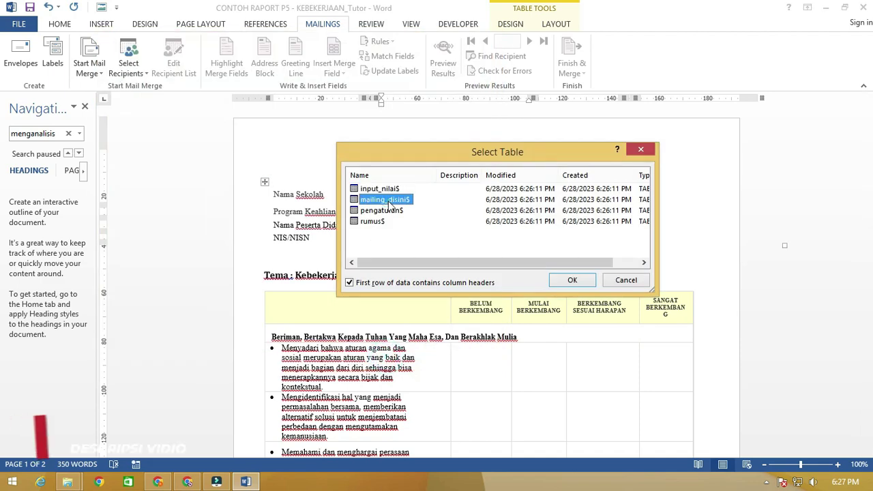
click(572, 280)
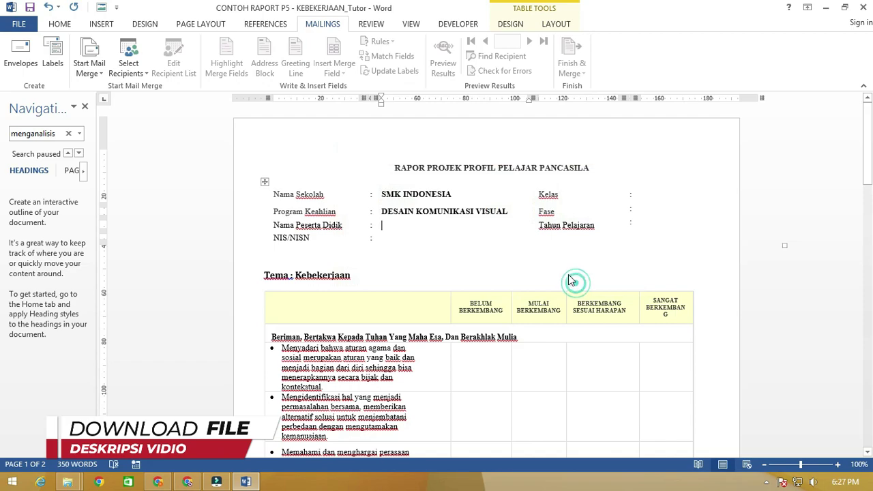
Insert the Nama_ merge field in the Nama Peserta Didik row and preview the merge results up to record 3
scroll(435, 177, down, 2)
scroll(442, 189, down, 12)
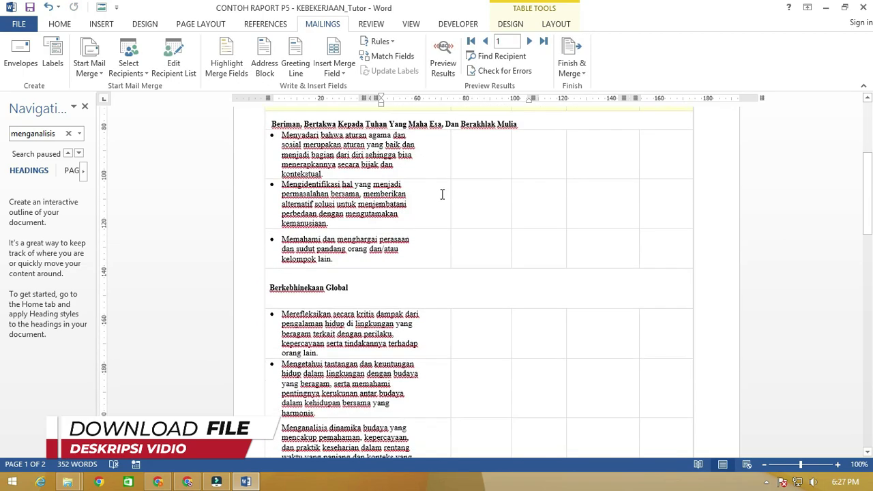
scroll(450, 197, up, 10)
scroll(451, 200, up, 4)
click(402, 196)
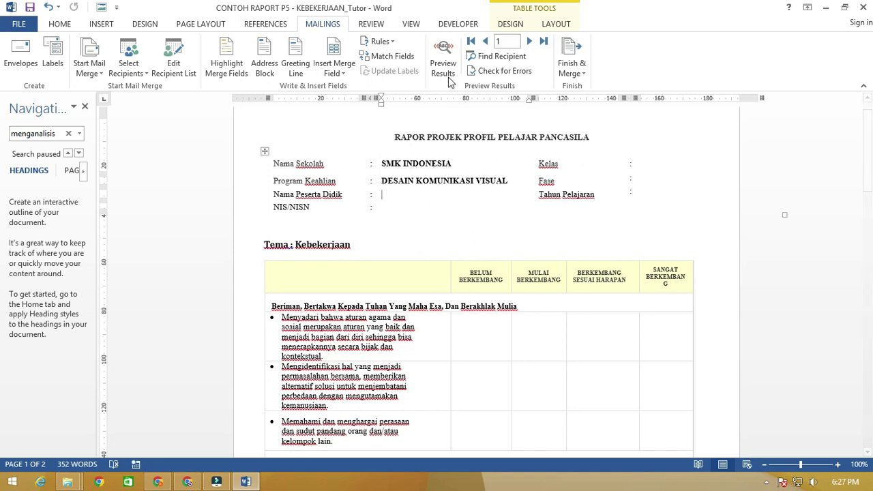
click(346, 76)
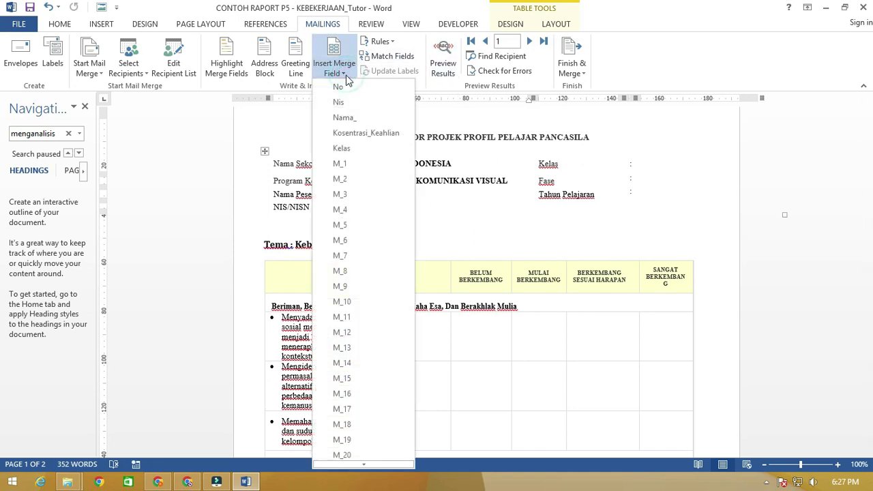
click(349, 117)
click(442, 56)
click(529, 41)
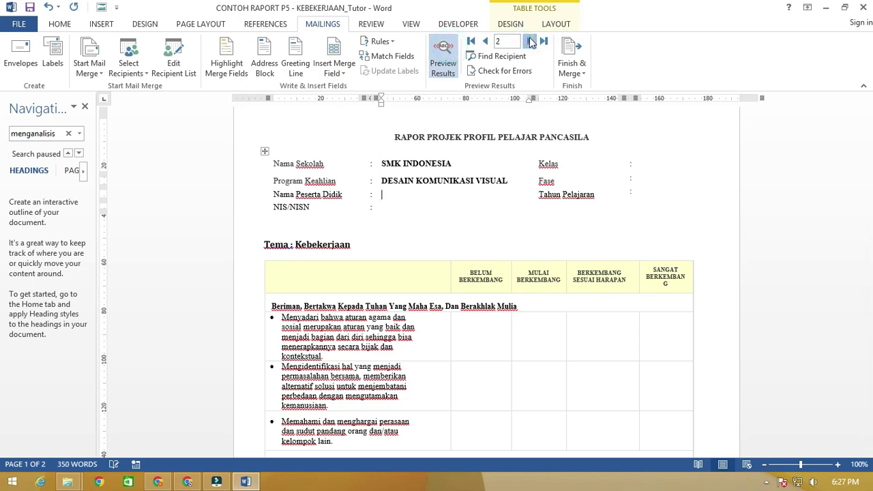
click(529, 41)
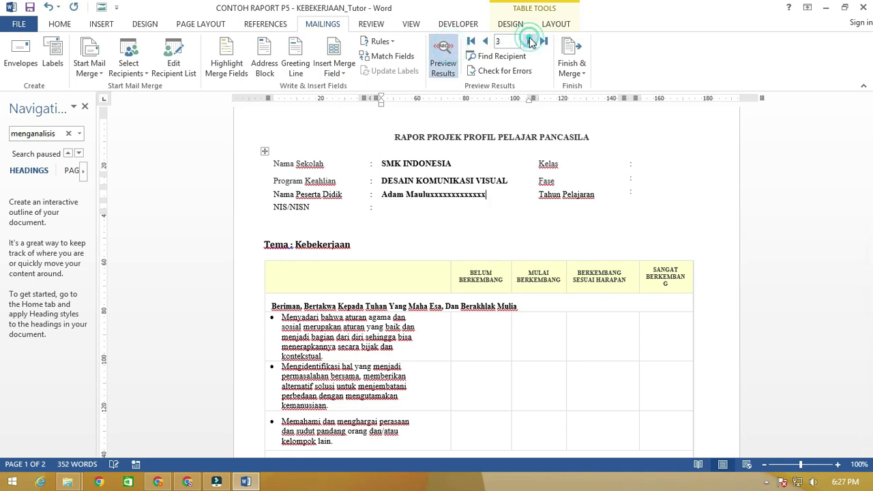
Open the list of available merge fields for the empty NIS/NISN row of the report header
click(412, 212)
click(404, 206)
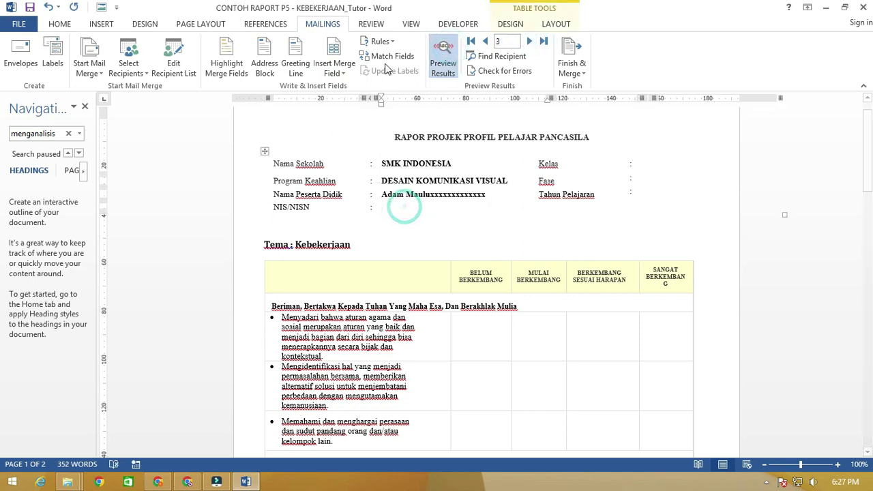
click(333, 74)
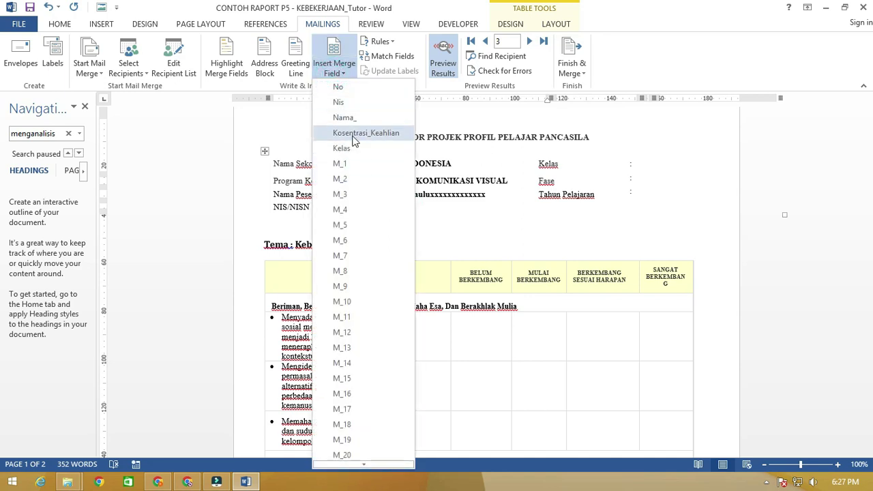